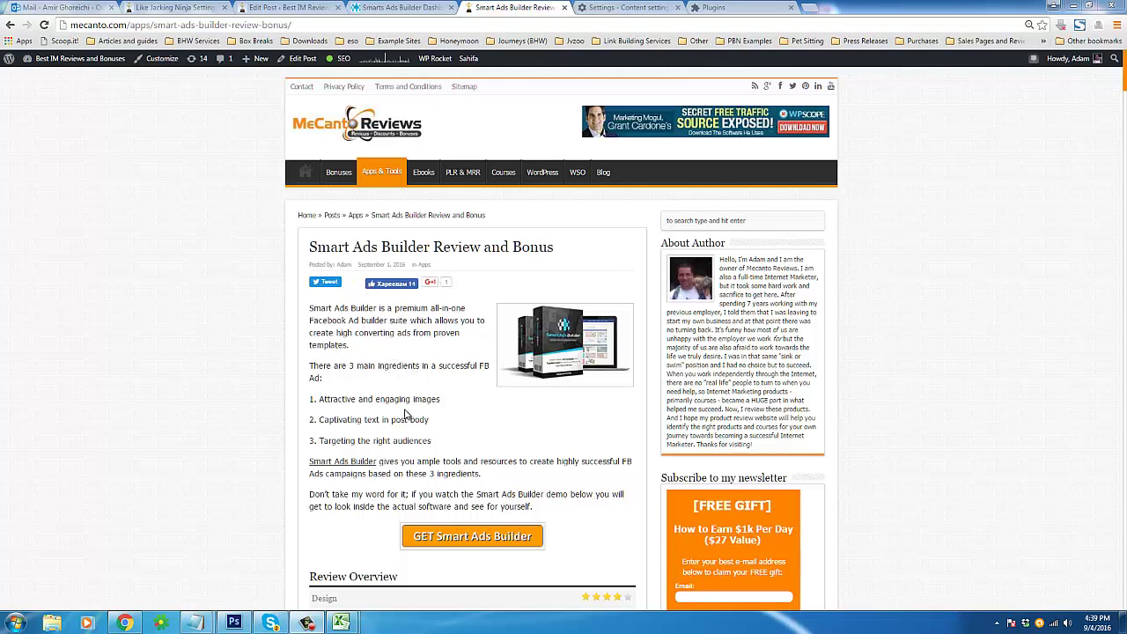
# Step: Highlight the review's lines about captivating post text and proven templates
pyautogui.tripleClick(402, 419)
pyautogui.scroll(-3, 375, 418)
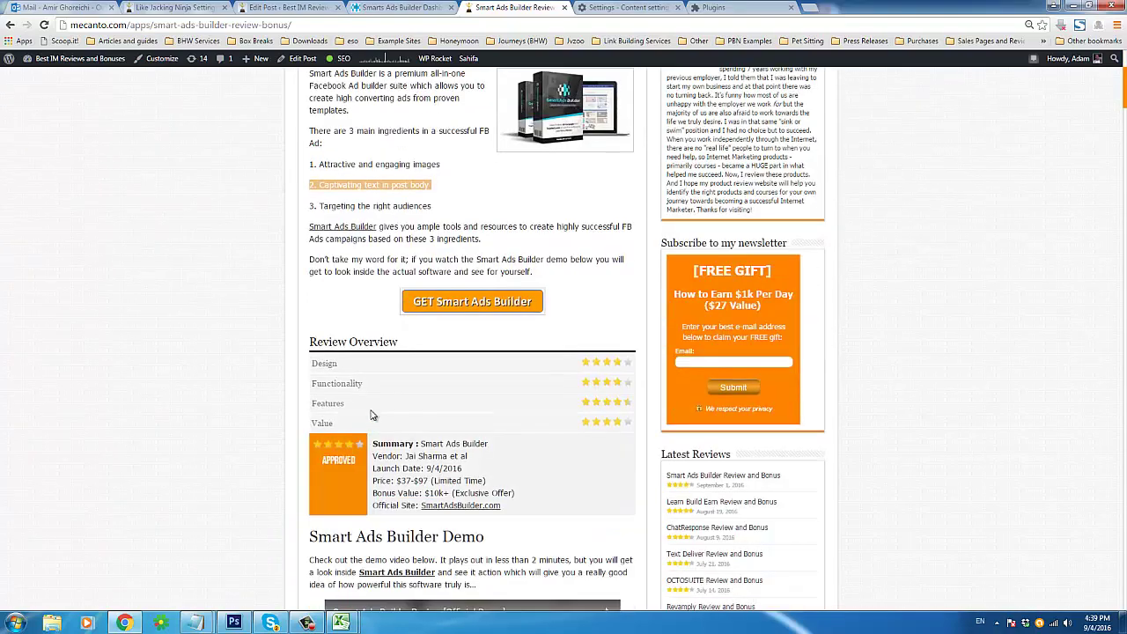
pyautogui.scroll(-2, 369, 424)
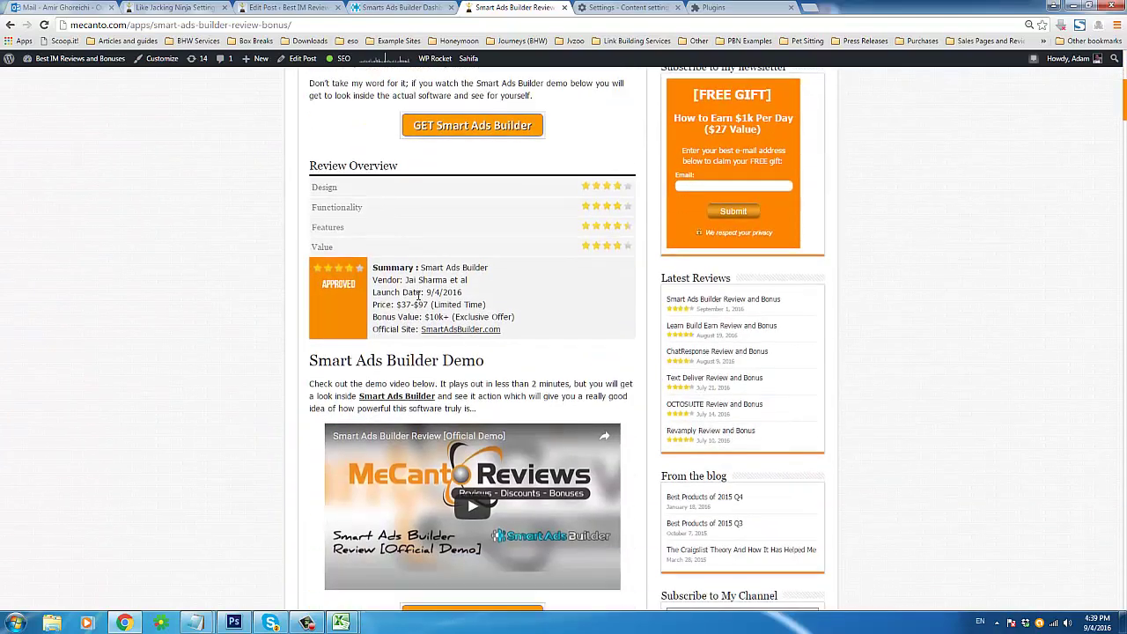
pyautogui.scroll(3, 397, 356)
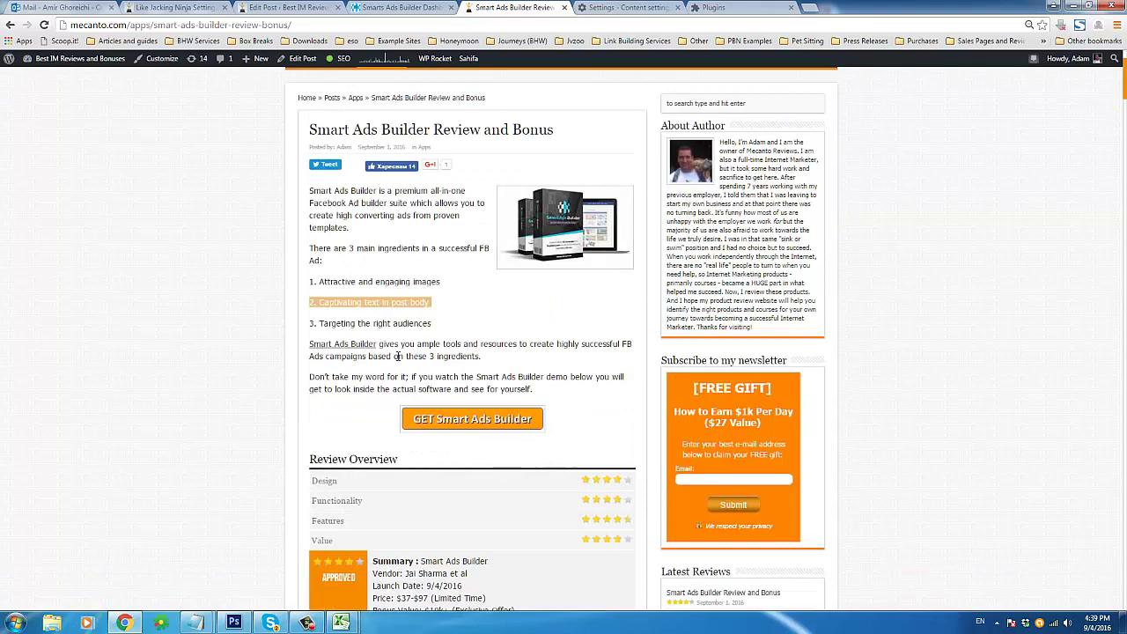
pyautogui.scroll(-1, 423, 300)
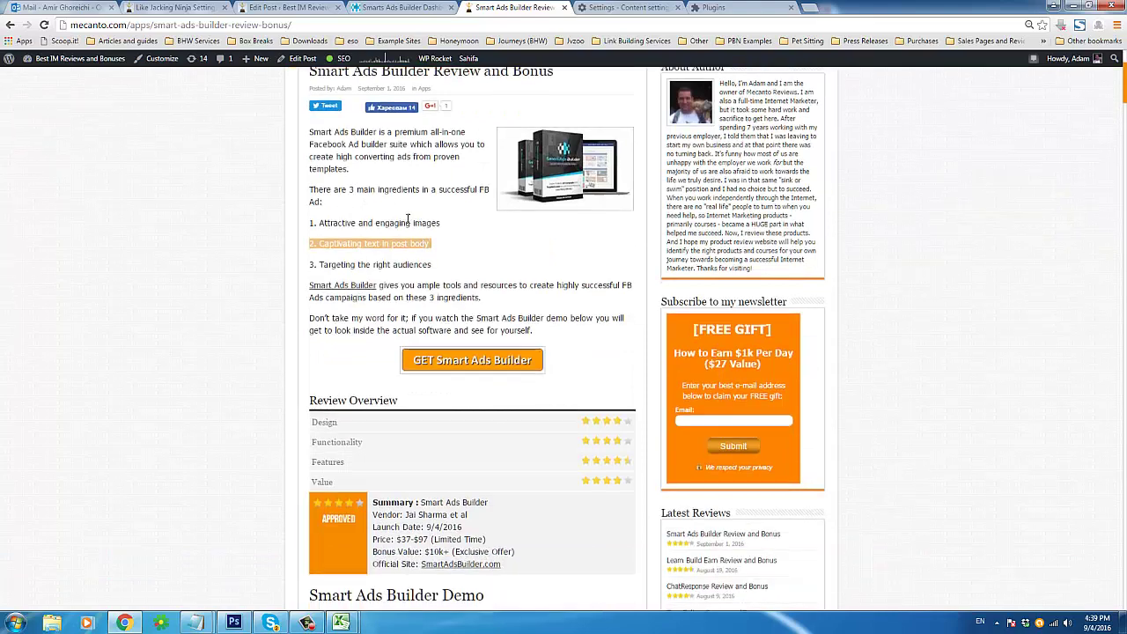
pyautogui.scroll(2, 386, 244)
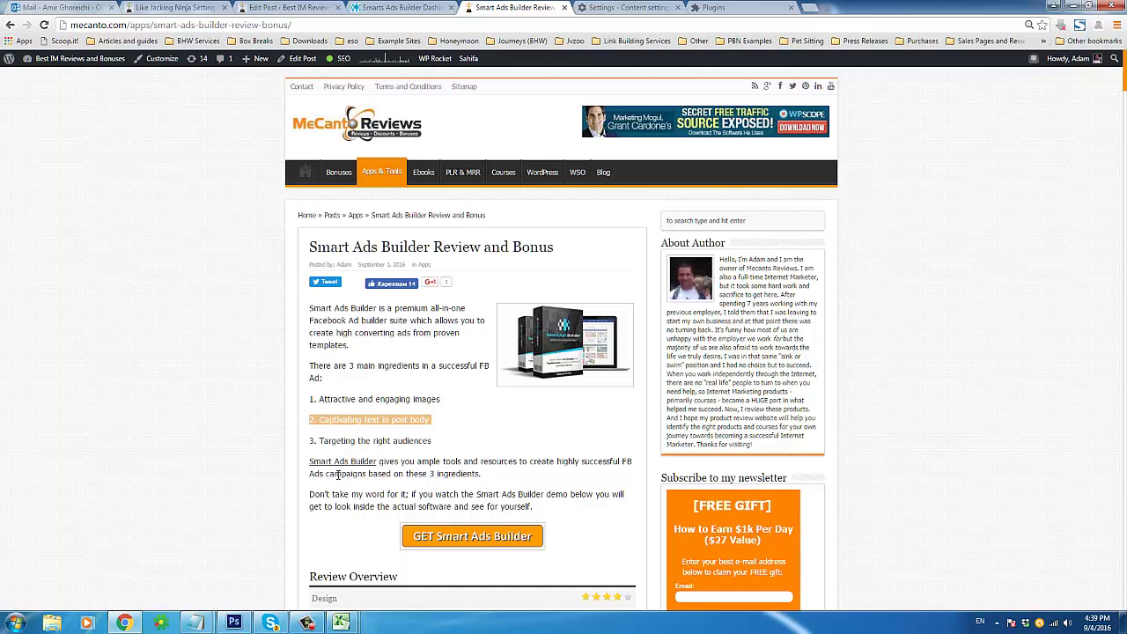
pyautogui.click(265, 467)
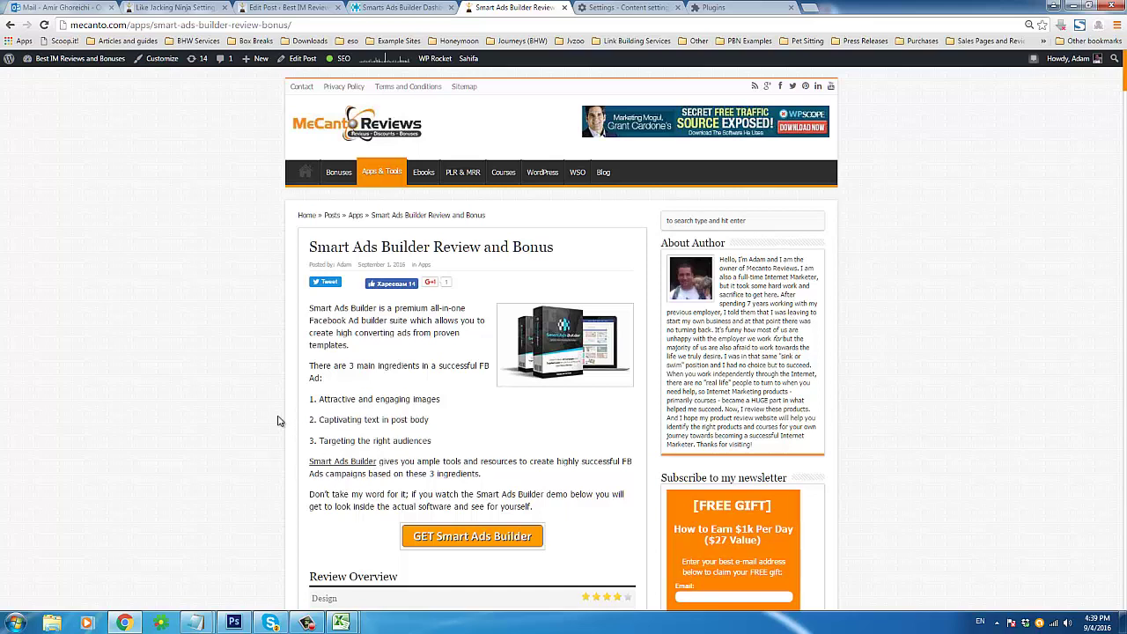
pyautogui.moveTo(432, 333); pyautogui.dragTo(351, 345)
pyautogui.click(426, 352)
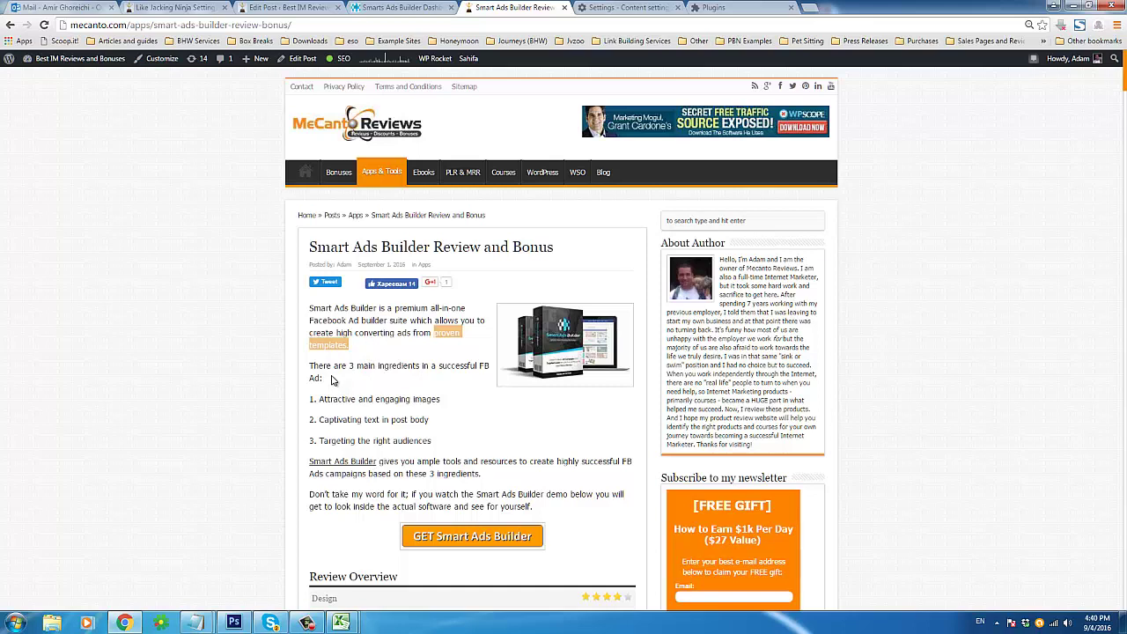
pyautogui.click(412, 388)
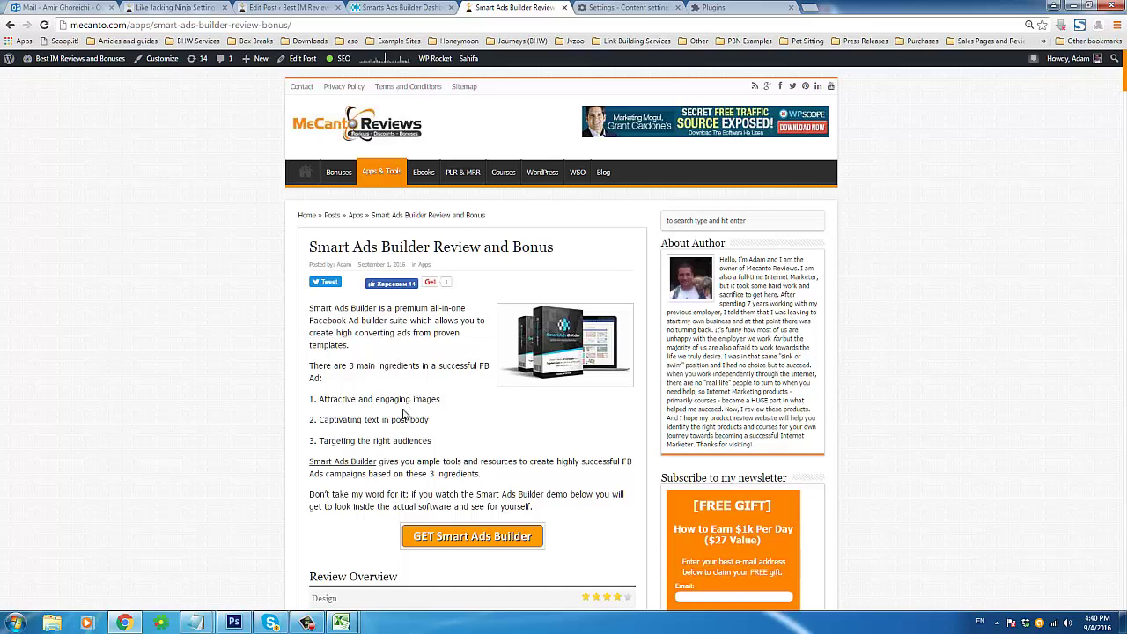
pyautogui.scroll(-1, 404, 414)
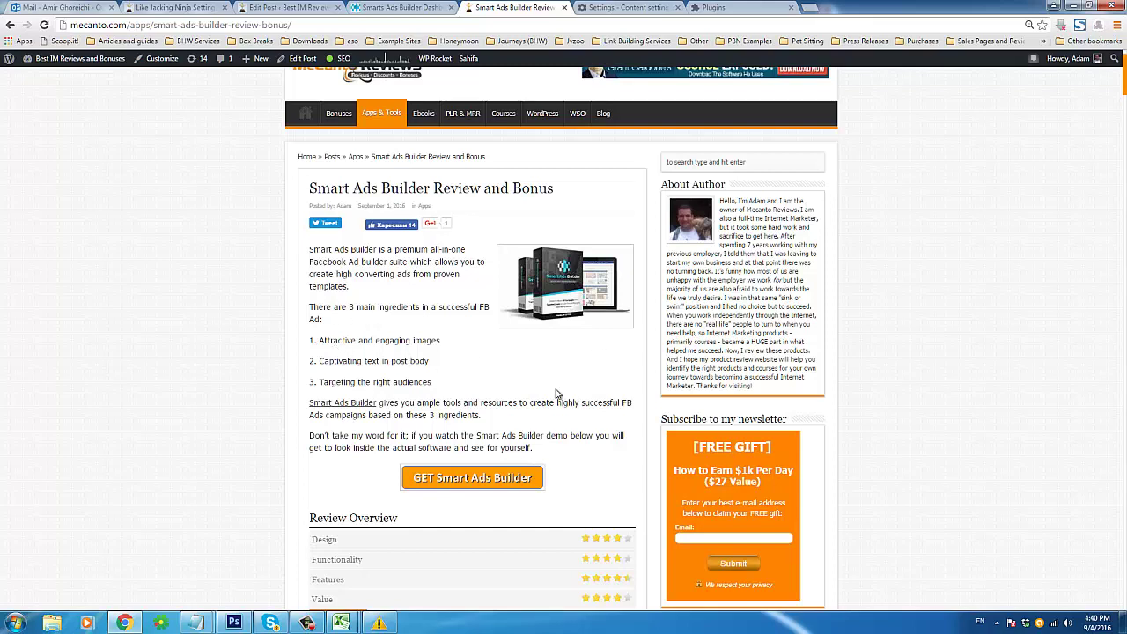
# Step: Highlight the ingredient lines on engaging images, targeting audiences, and ample tools and resources
pyautogui.moveTo(463, 388); pyautogui.dragTo(315, 345)
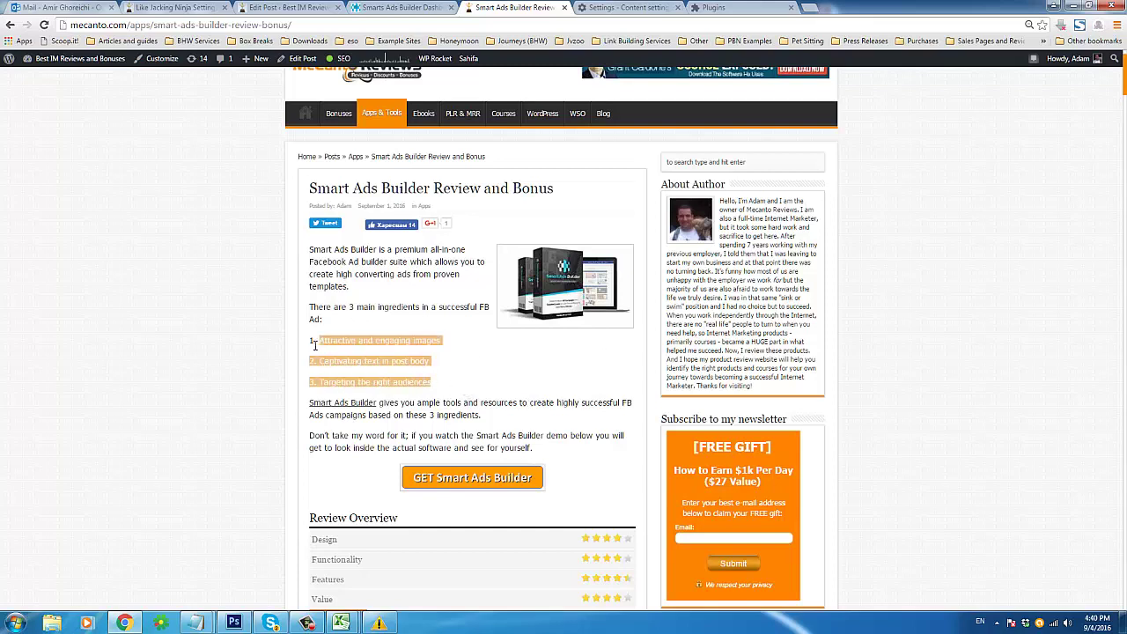
pyautogui.click(409, 322)
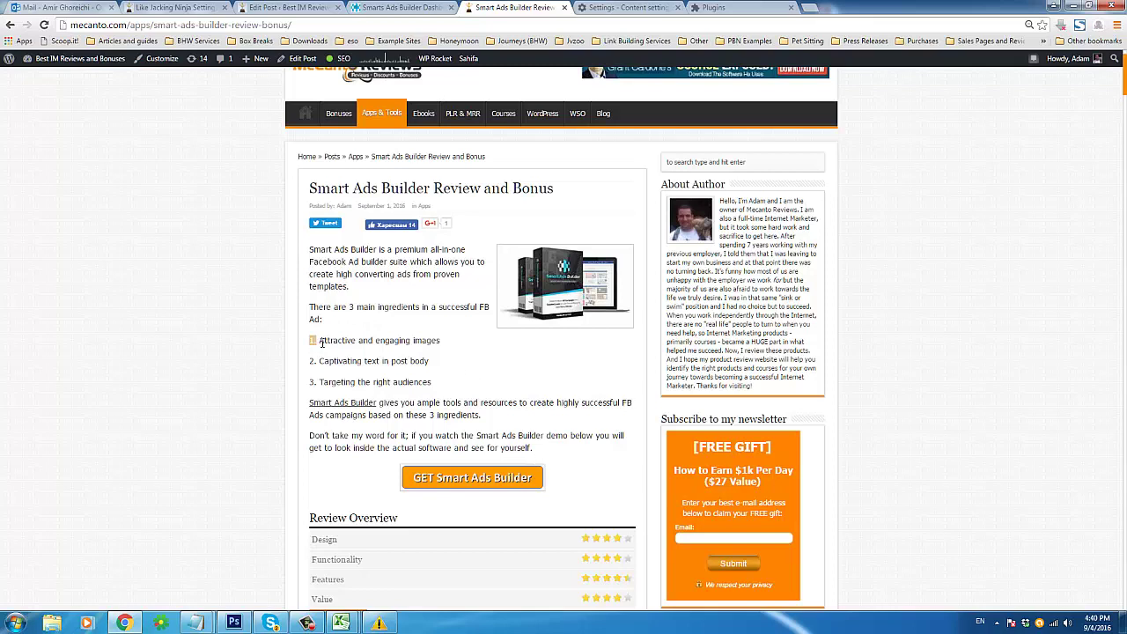
pyautogui.moveTo(321, 344)
pyautogui.mouseDown()
pyautogui.moveTo(448, 343)
pyautogui.moveTo(442, 367)
pyautogui.moveTo(310, 355)
pyautogui.mouseUp()
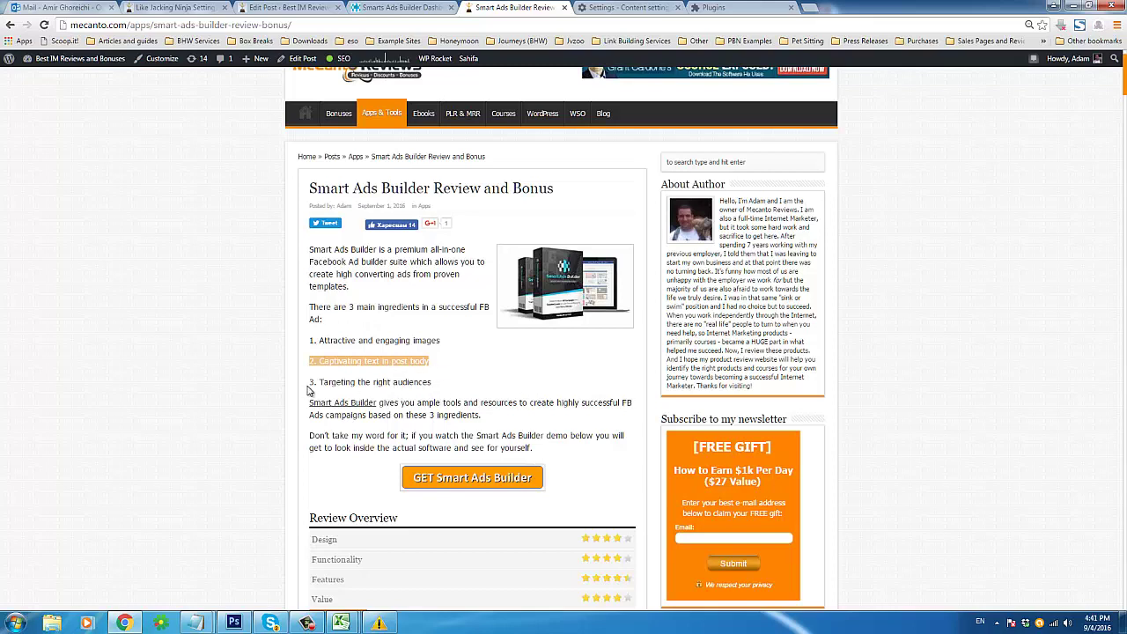
pyautogui.moveTo(309, 388)
pyautogui.mouseDown()
pyautogui.moveTo(433, 376)
pyautogui.moveTo(312, 384)
pyautogui.mouseUp()
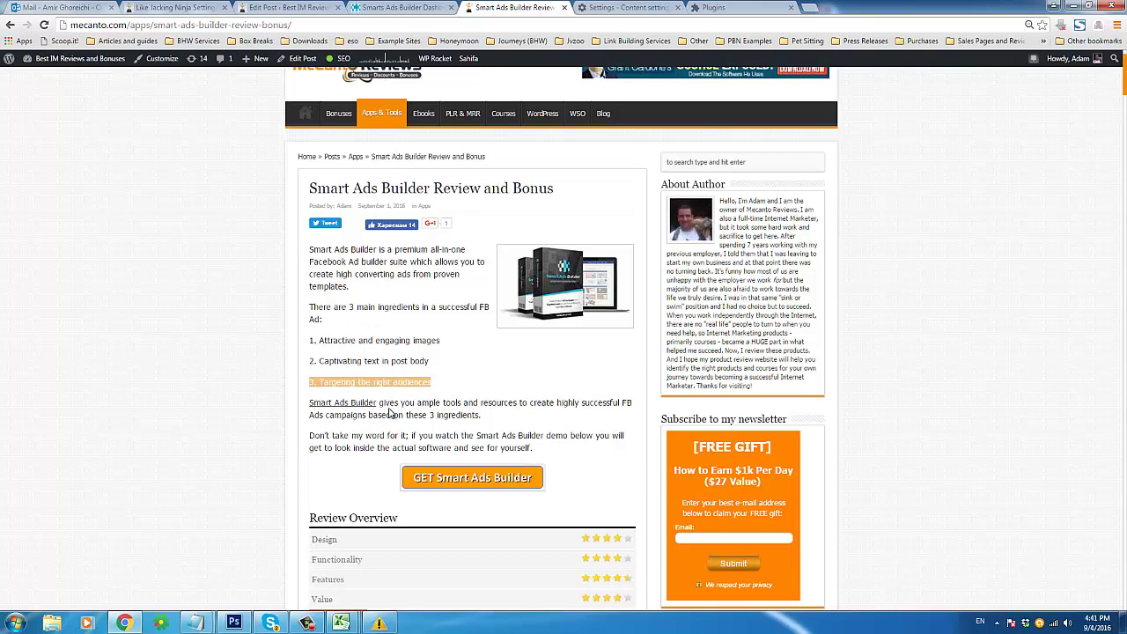
pyautogui.moveTo(394, 405); pyautogui.dragTo(322, 397)
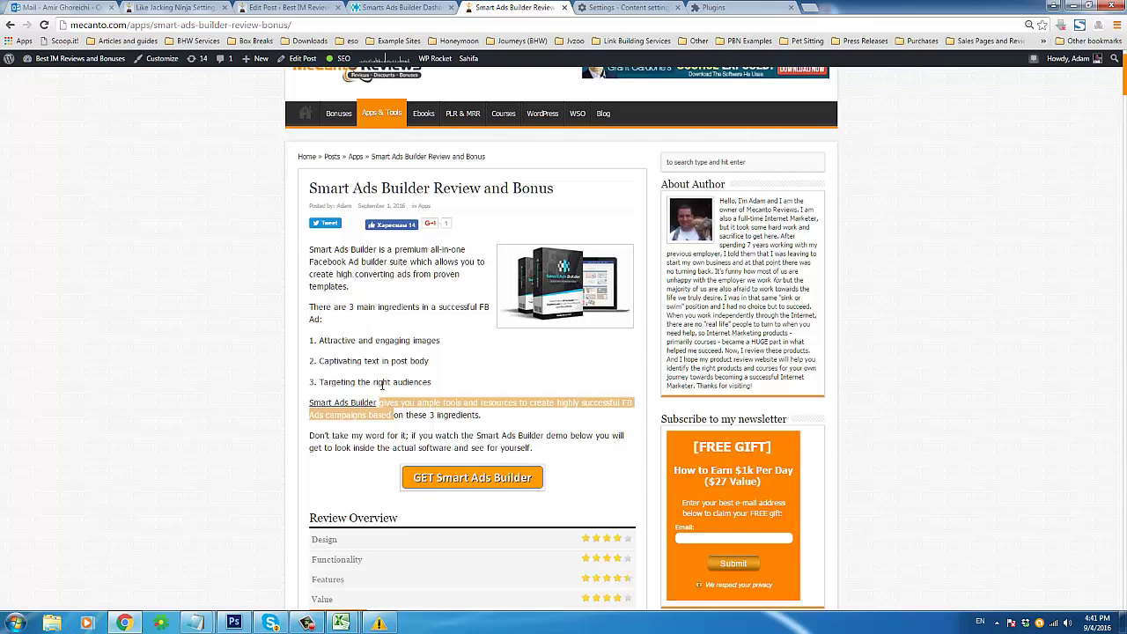
pyautogui.moveTo(432, 382); pyautogui.dragTo(312, 384)
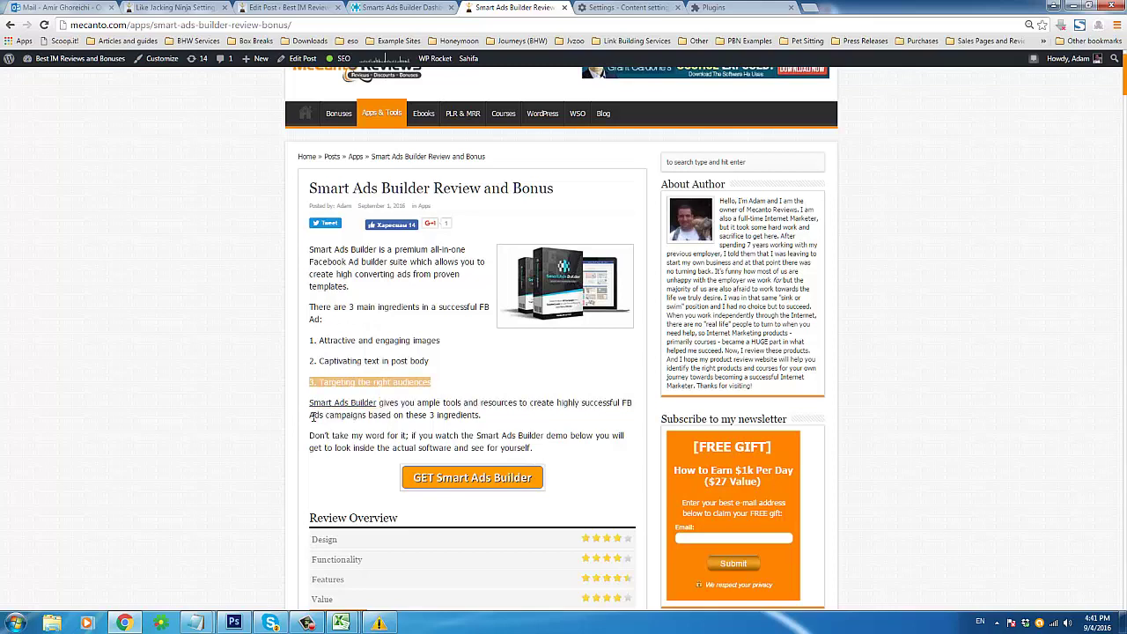
# Step: Scroll further down the review and highlight the step about publishing the finished ad
pyautogui.scroll(-3, 441, 447)
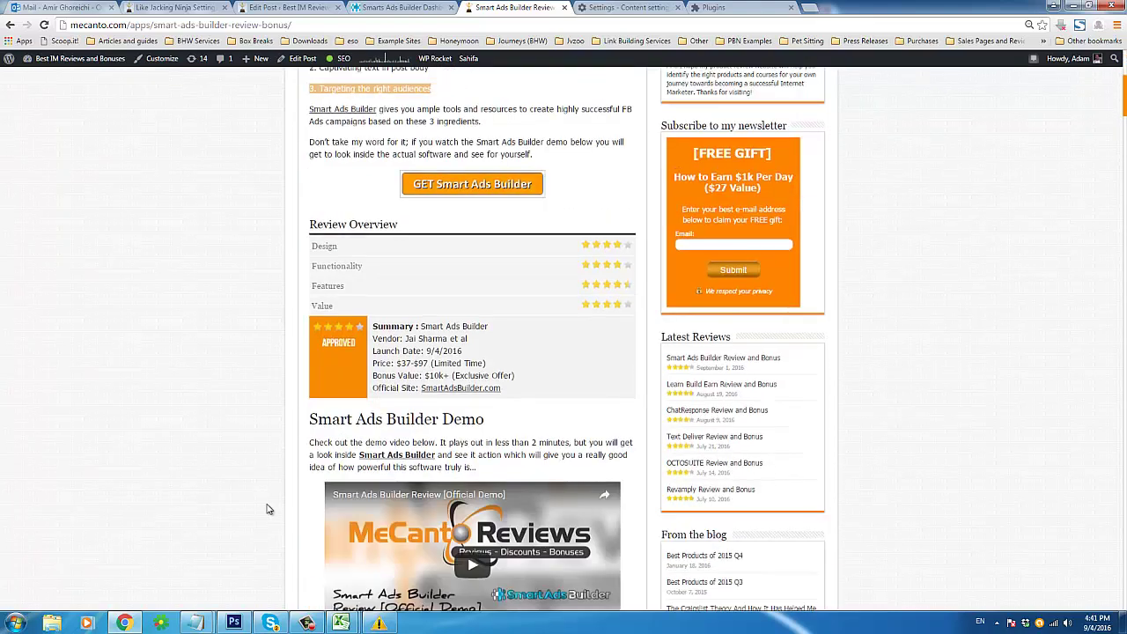
pyautogui.scroll(-1, 269, 508)
pyautogui.scroll(-2, 357, 325)
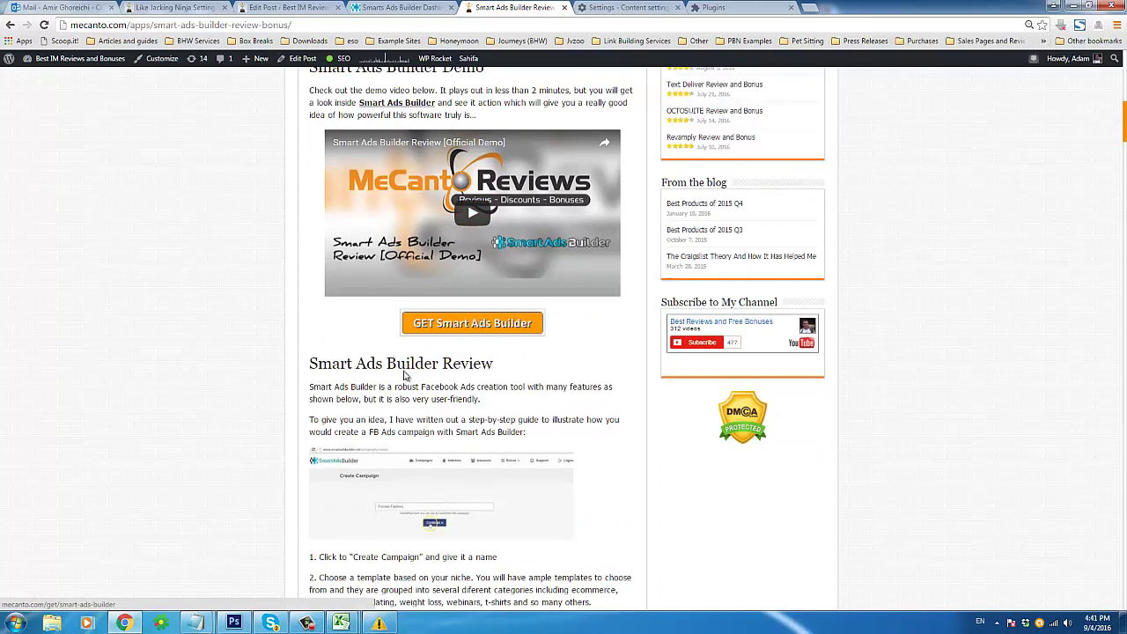
pyautogui.scroll(-1, 407, 382)
pyautogui.scroll(-2, 407, 382)
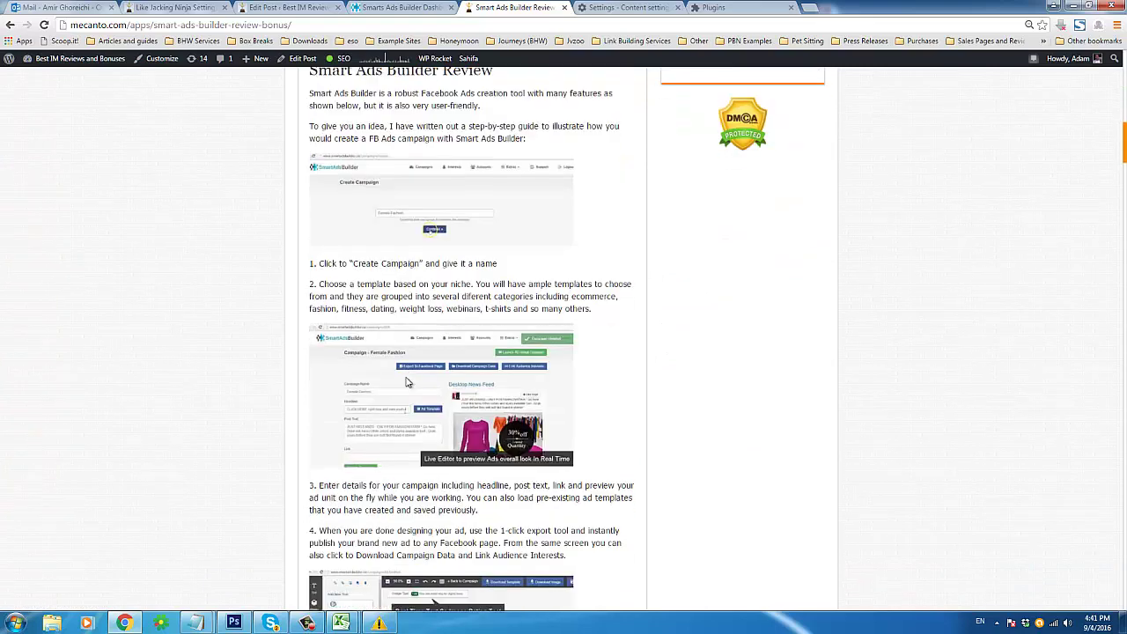
pyautogui.scroll(-2, 407, 382)
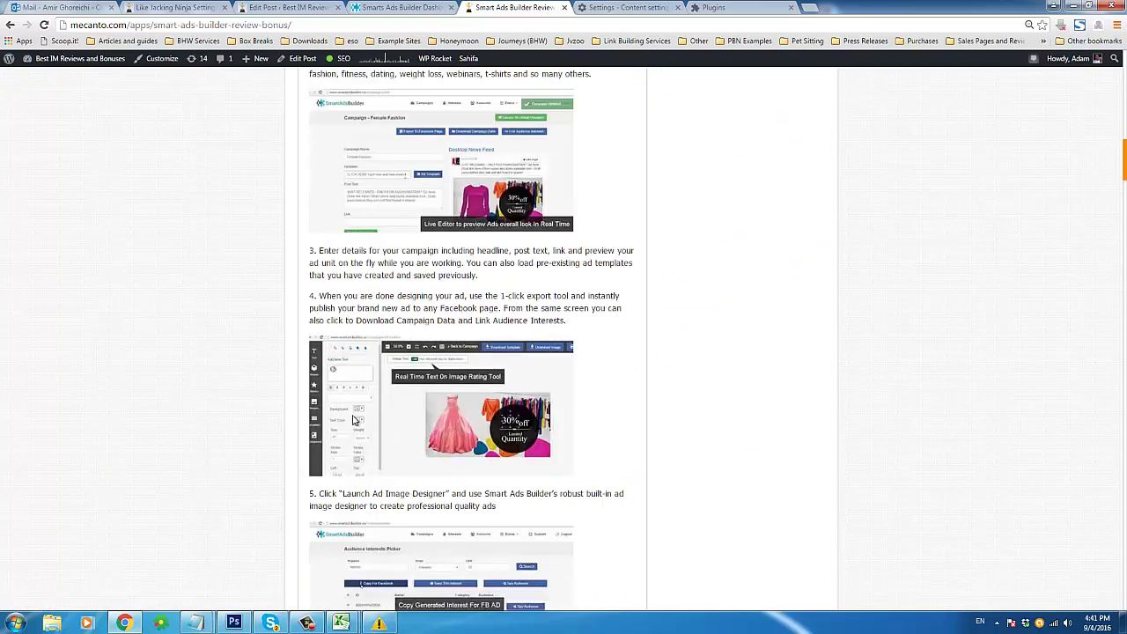
pyautogui.tripleClick(368, 302)
pyautogui.click(368, 301)
pyautogui.scroll(-3, 602, 314)
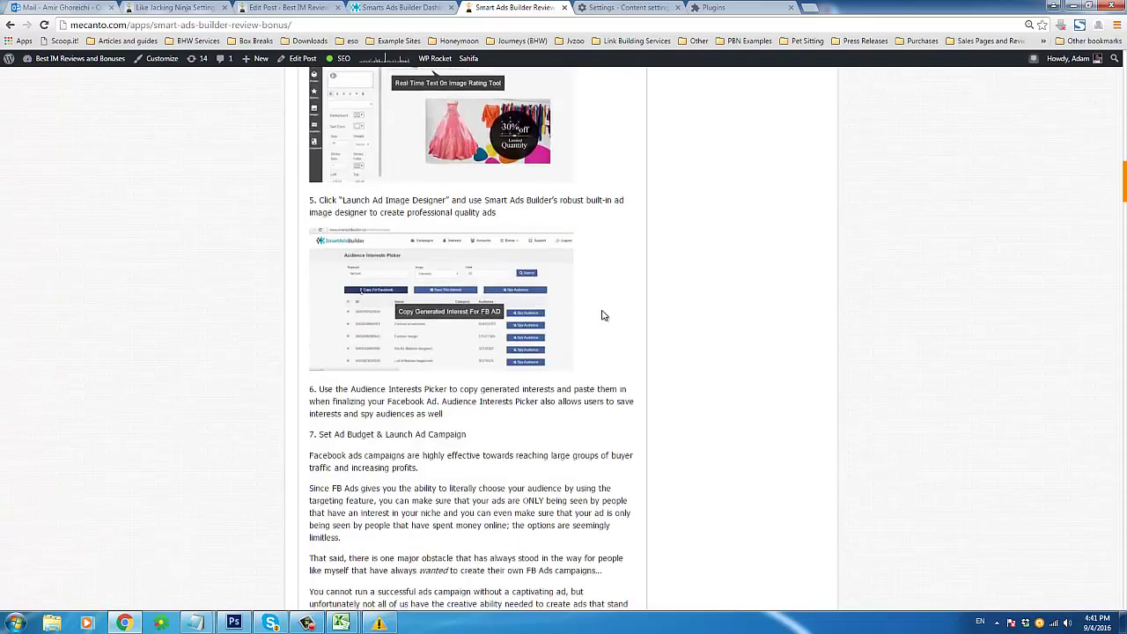
pyautogui.moveTo(1124, 623)
pyautogui.moveTo(1124, 192); pyautogui.dragTo(1122, 294)
# Step: Scroll down to the bonus section and highlight the first bonus claim step
pyautogui.scroll(5, 1121, 294)
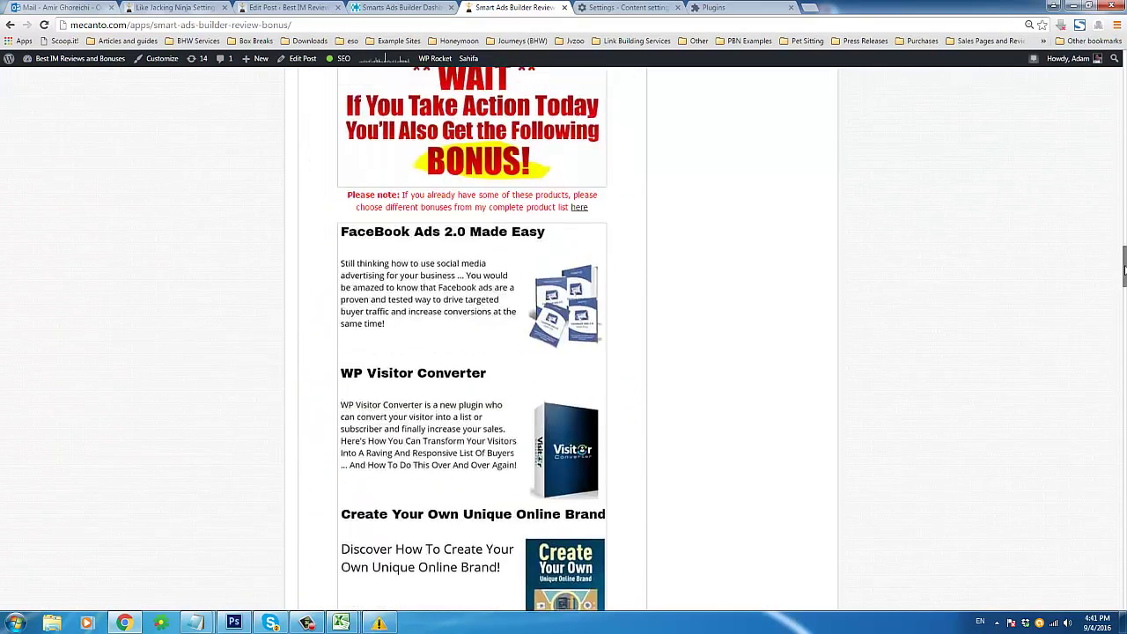
pyautogui.scroll(-10, 423, 330)
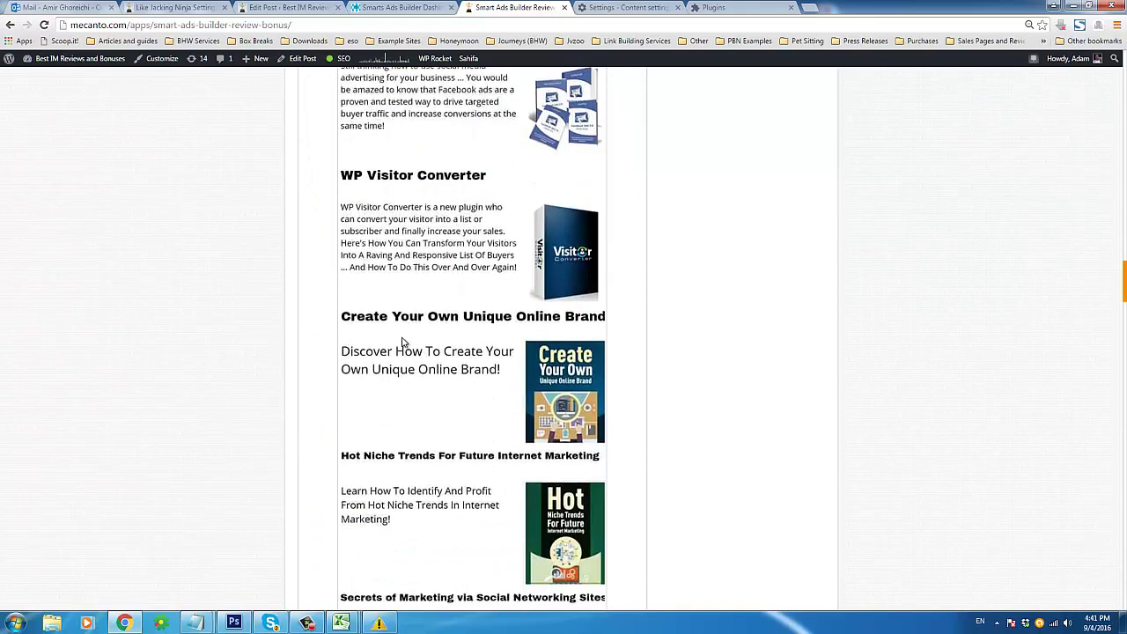
pyautogui.scroll(-10, 467, 366)
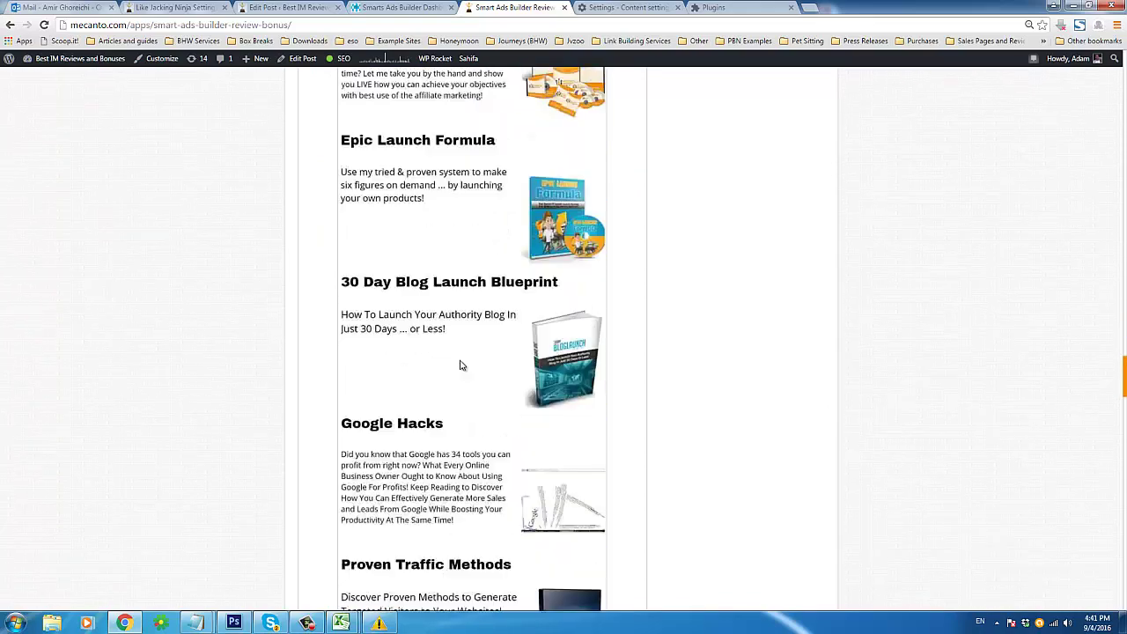
pyautogui.scroll(-2, 461, 365)
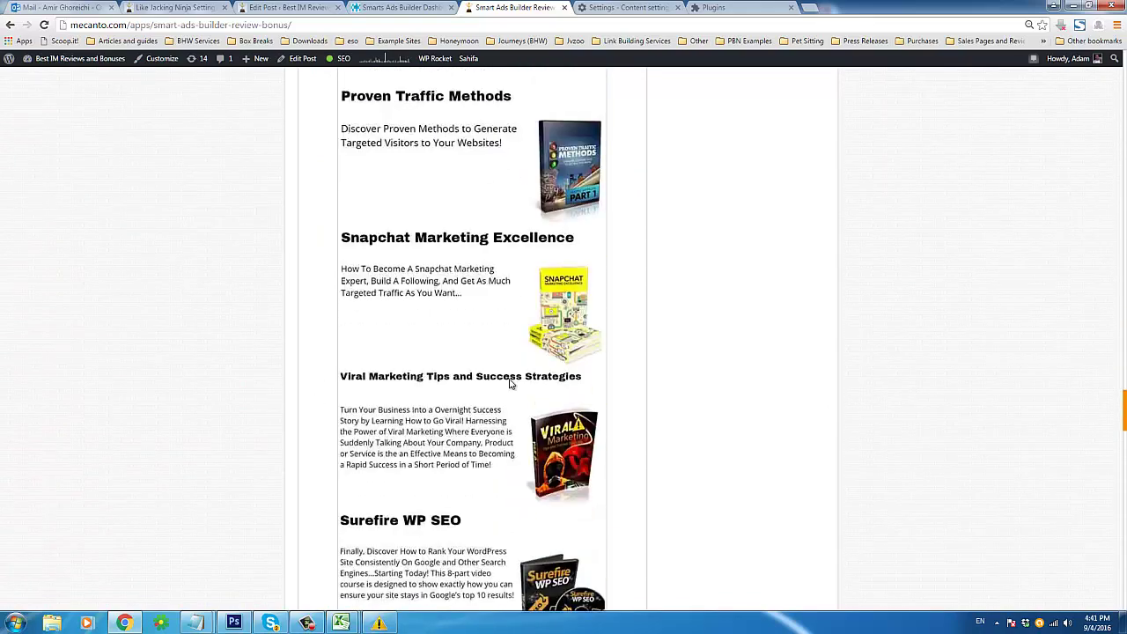
pyautogui.scroll(-4, 491, 400)
pyautogui.scroll(-8, 491, 401)
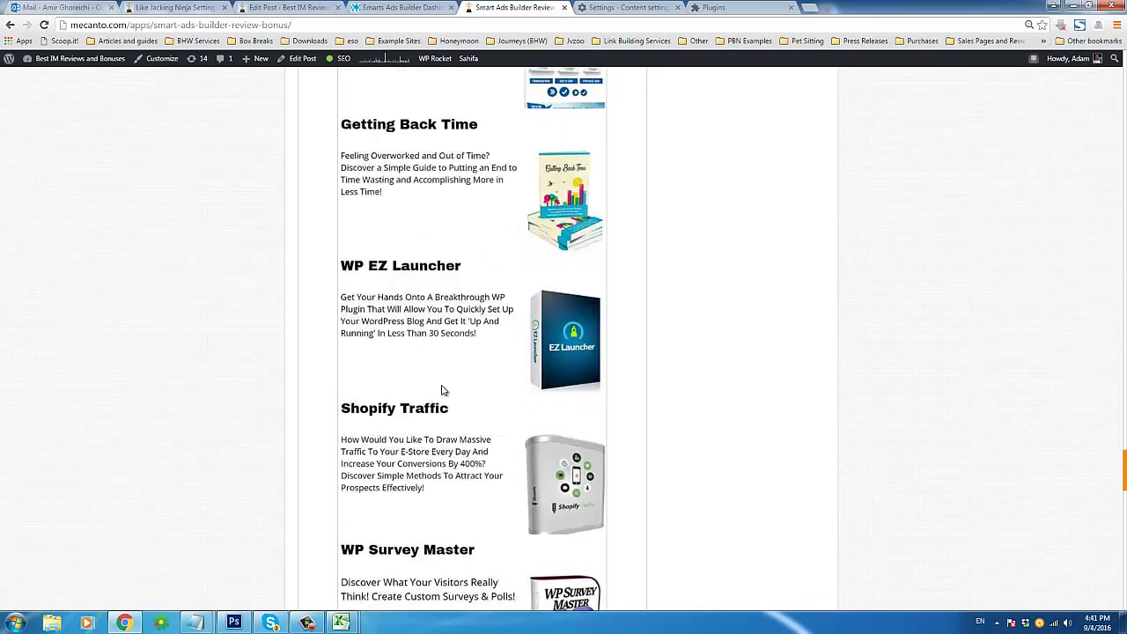
pyautogui.scroll(-3, 476, 400)
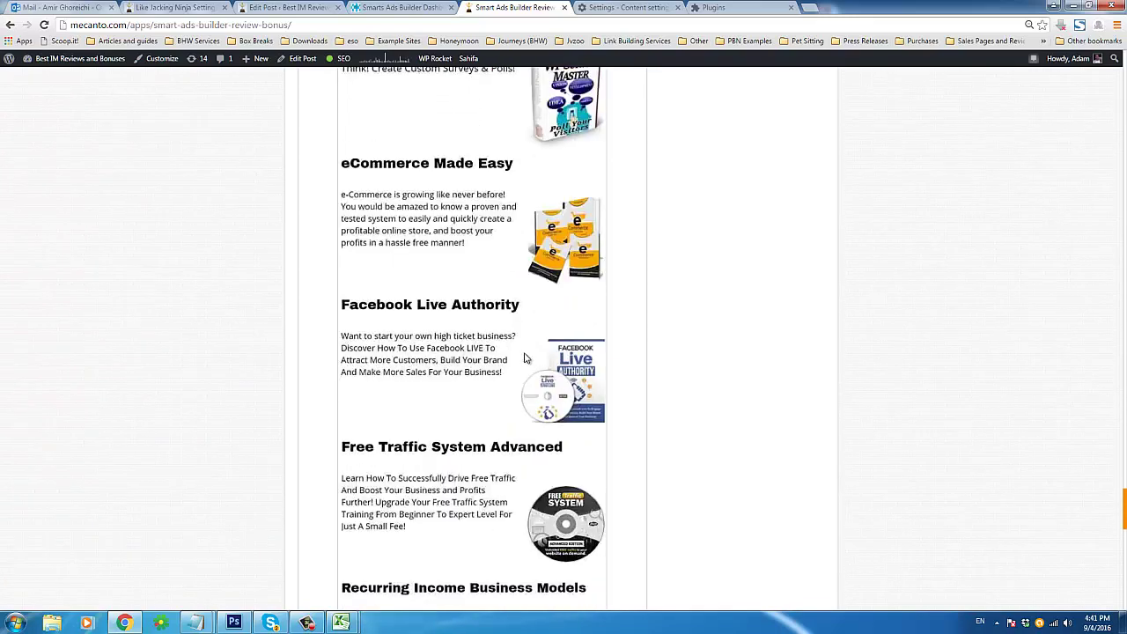
pyautogui.scroll(-5, 475, 326)
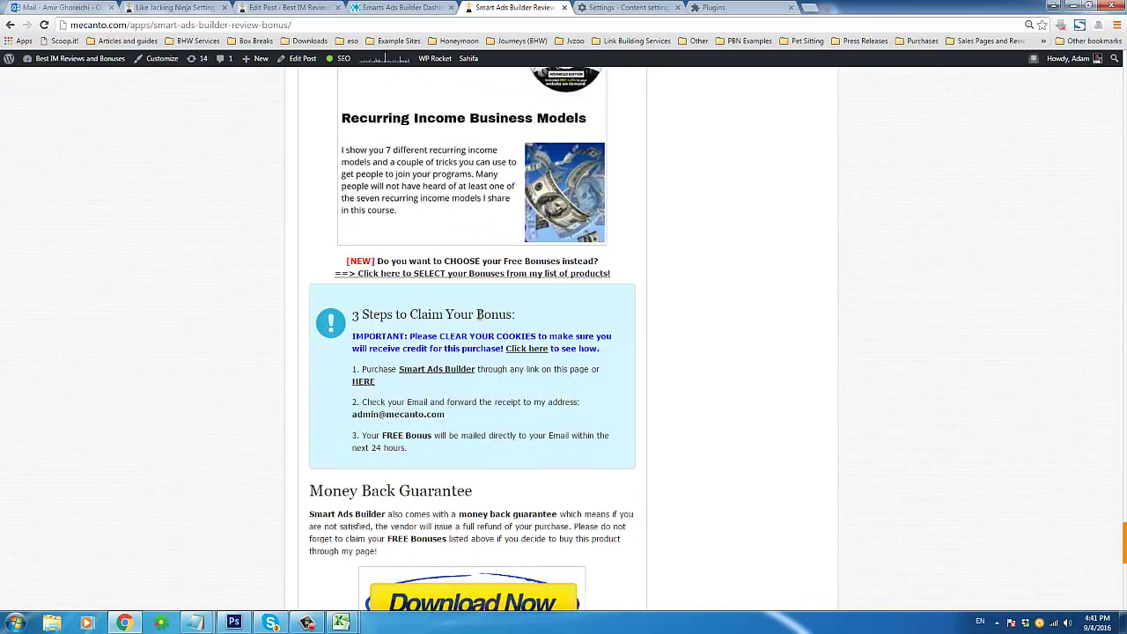
pyautogui.tripleClick(506, 369)
pyautogui.click(616, 396)
# Step: Highlight the '3 Steps to Claim Your Bonus' heading, then switch to the Smart Ads Builder Dashboard tab
pyautogui.scroll(1, 617, 394)
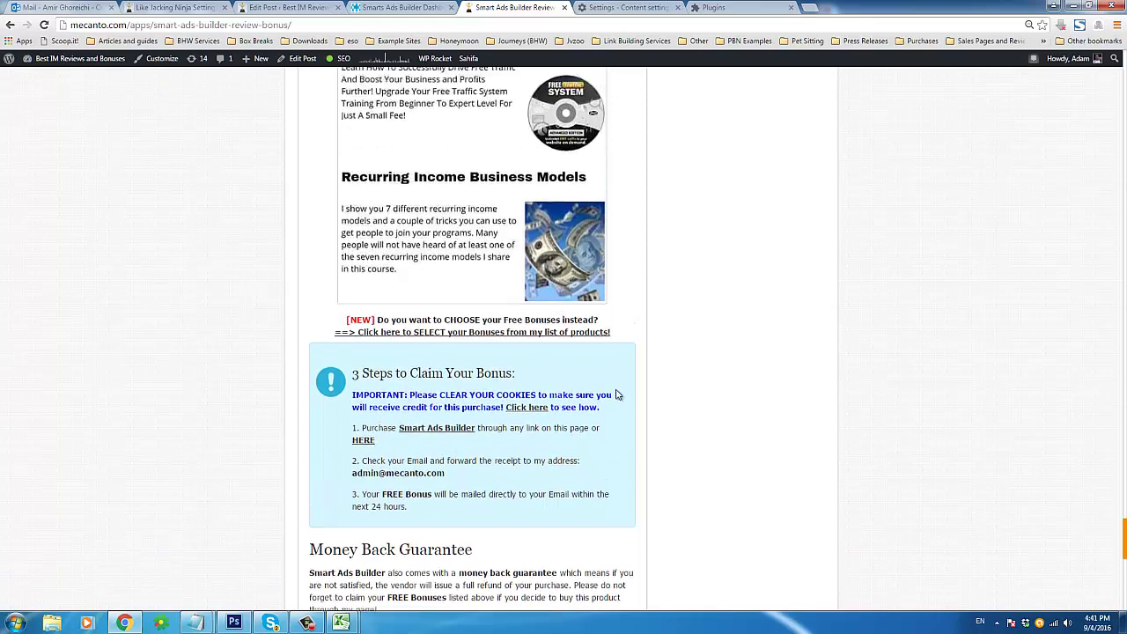
pyautogui.moveTo(353, 372); pyautogui.dragTo(528, 371)
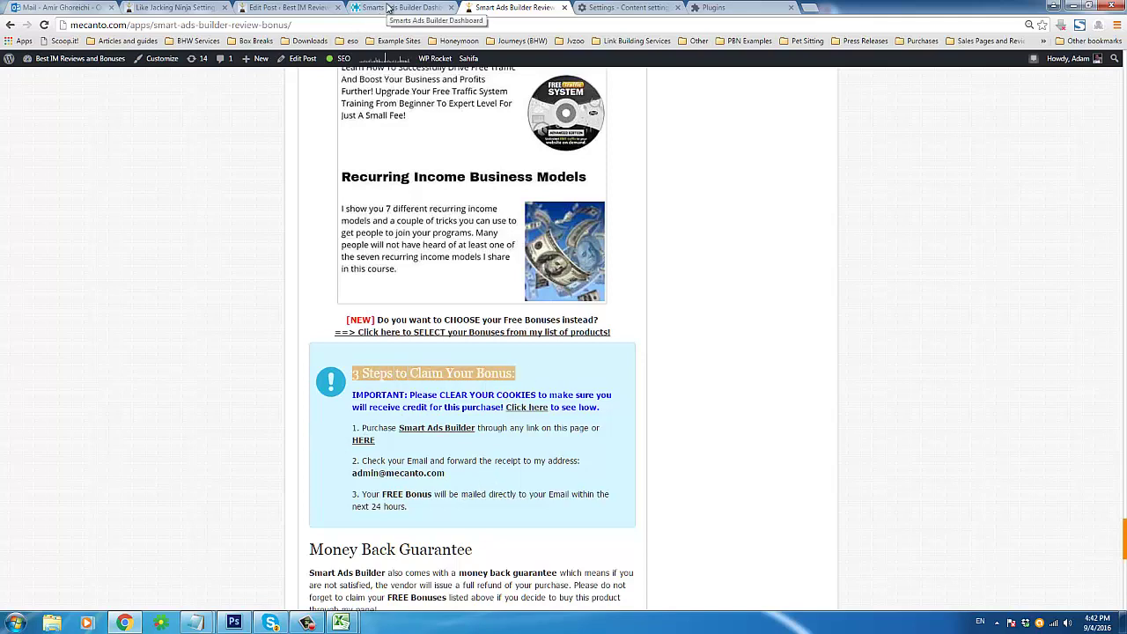
pyautogui.click(389, 8)
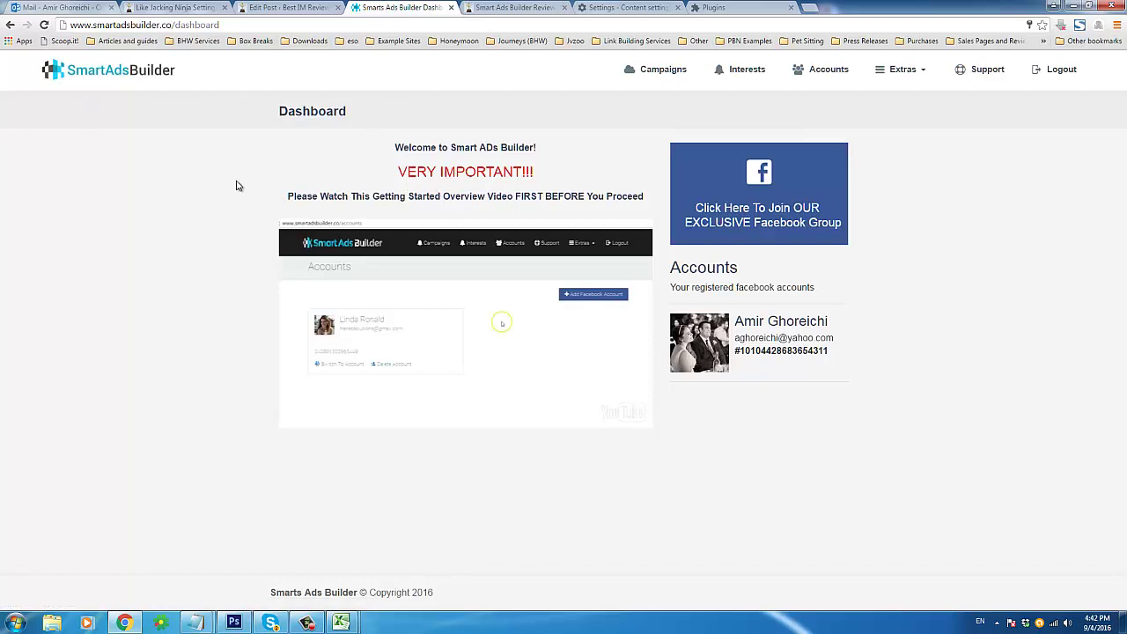
# Step: Glance over the Dashboard, check the registered account on Accounts, then go to Campaigns
pyautogui.moveTo(280, 111); pyautogui.dragTo(351, 107)
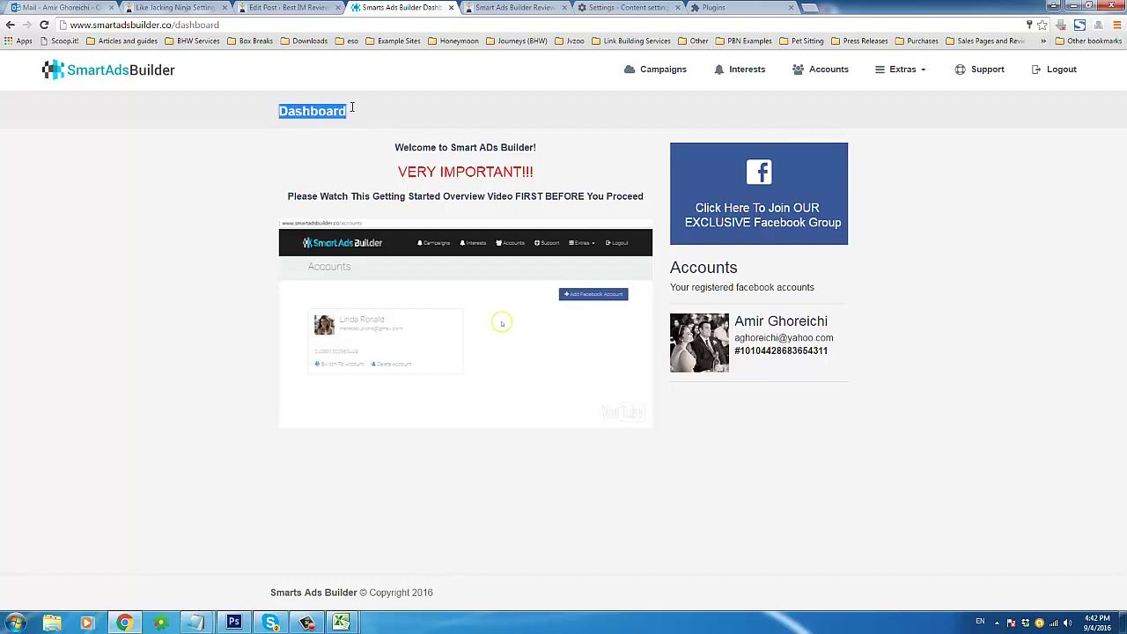
pyautogui.click(357, 115)
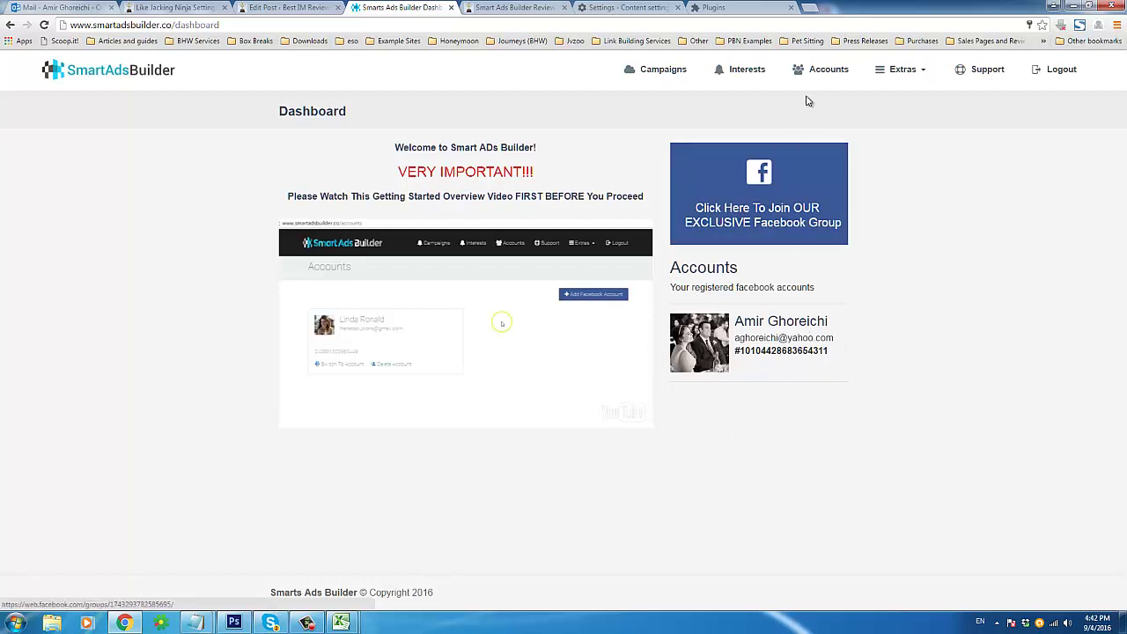
pyautogui.click(801, 69)
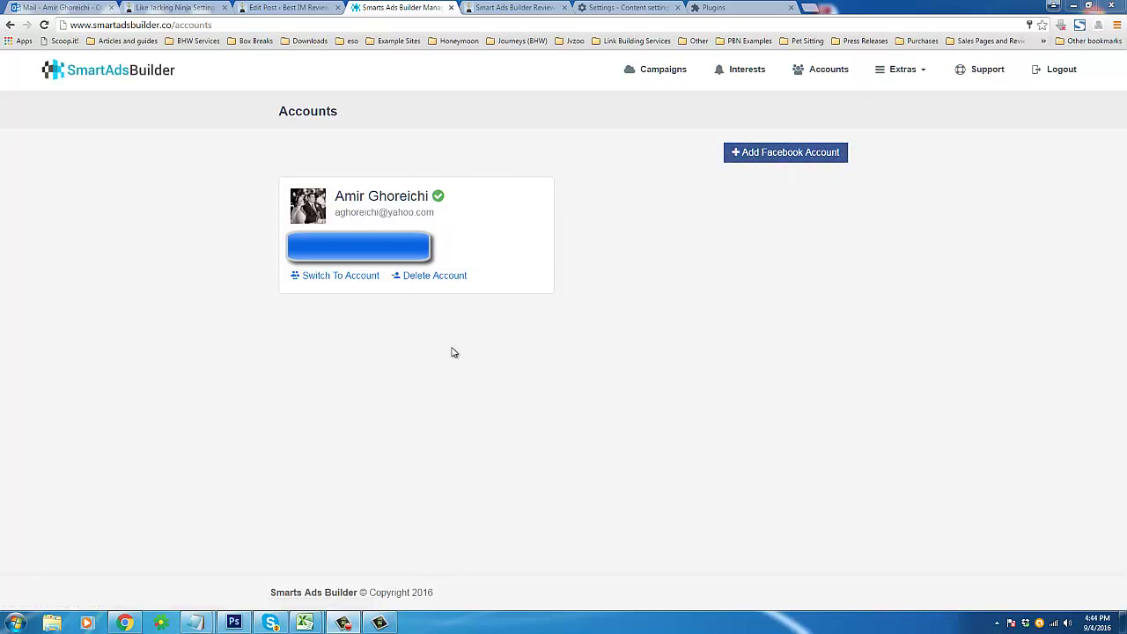
pyautogui.doubleClick(280, 112)
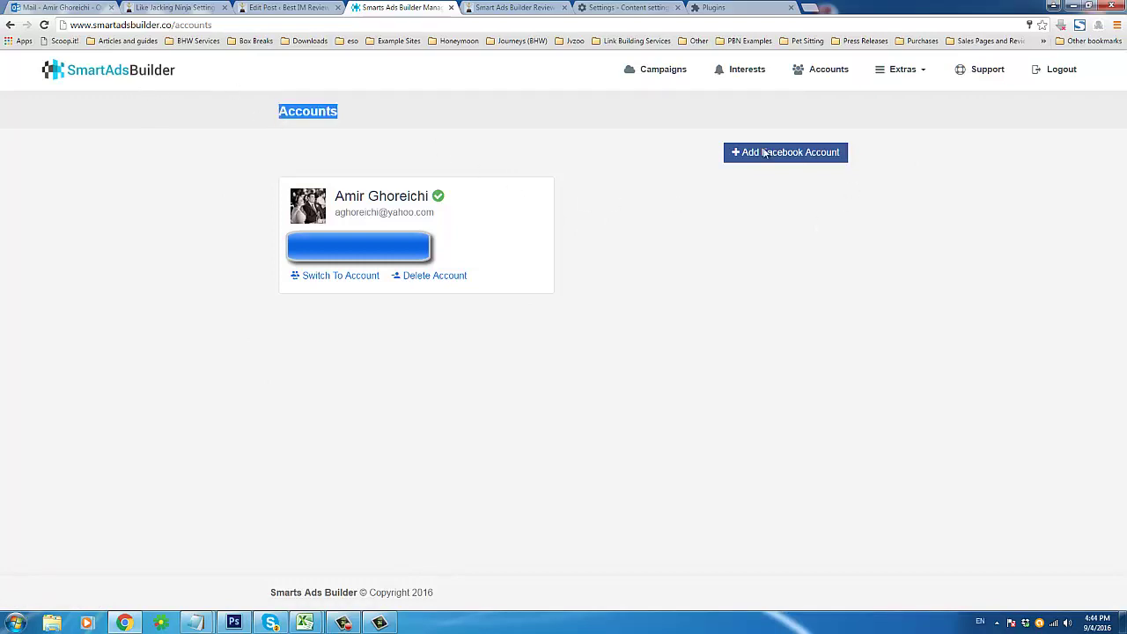
pyautogui.click(665, 79)
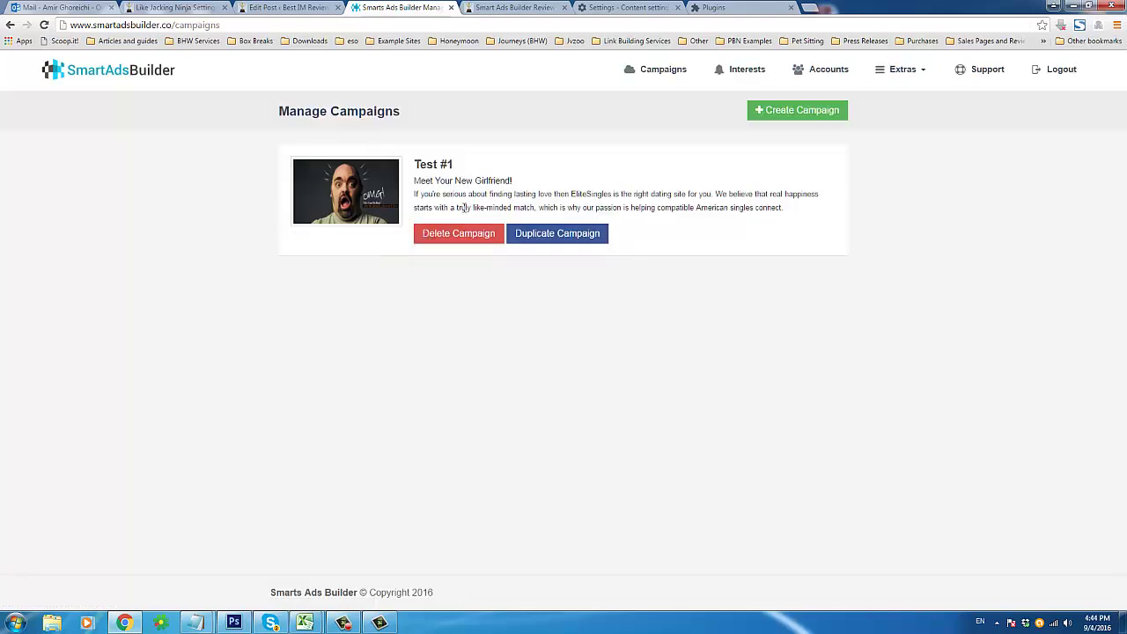
pyautogui.moveTo(311, 109); pyautogui.dragTo(489, 159)
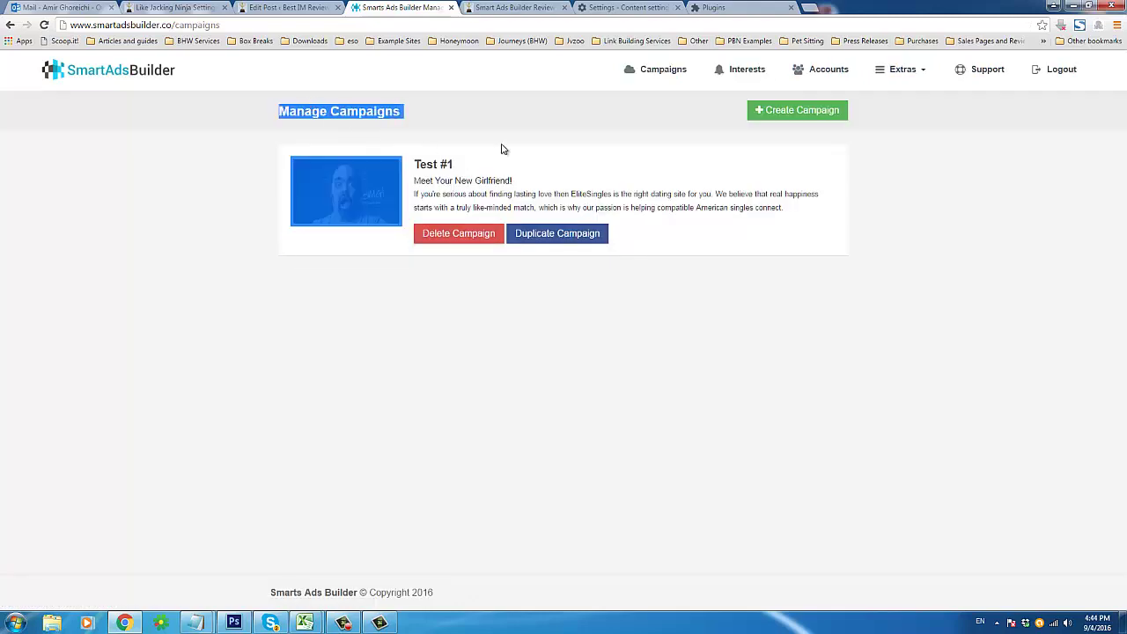
pyautogui.click(502, 149)
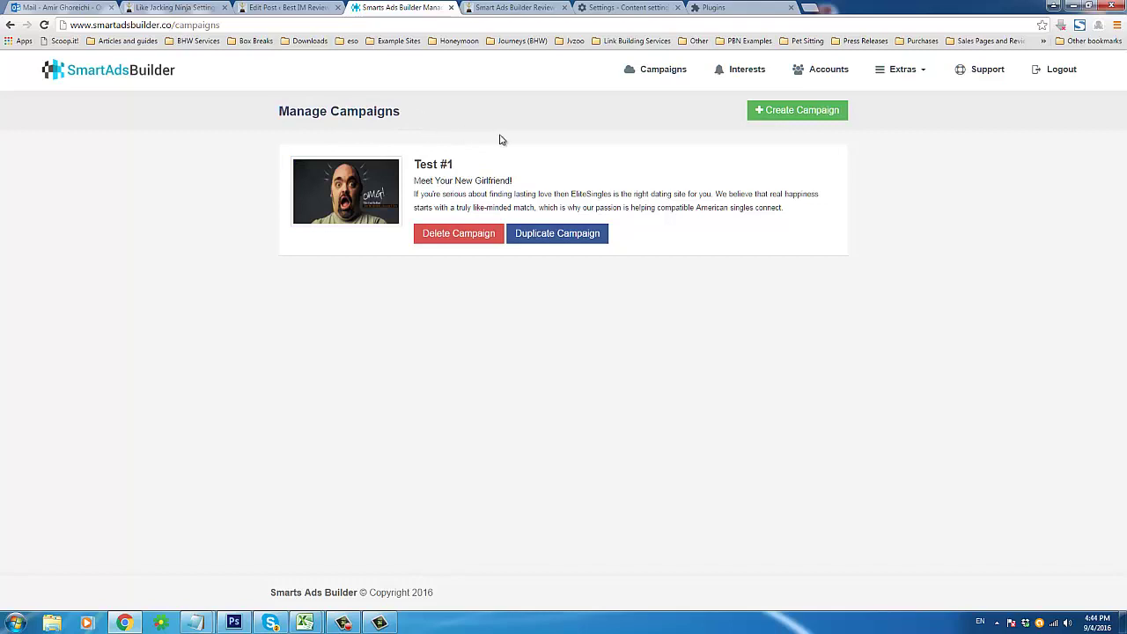
pyautogui.moveTo(404, 113); pyautogui.dragTo(411, 138)
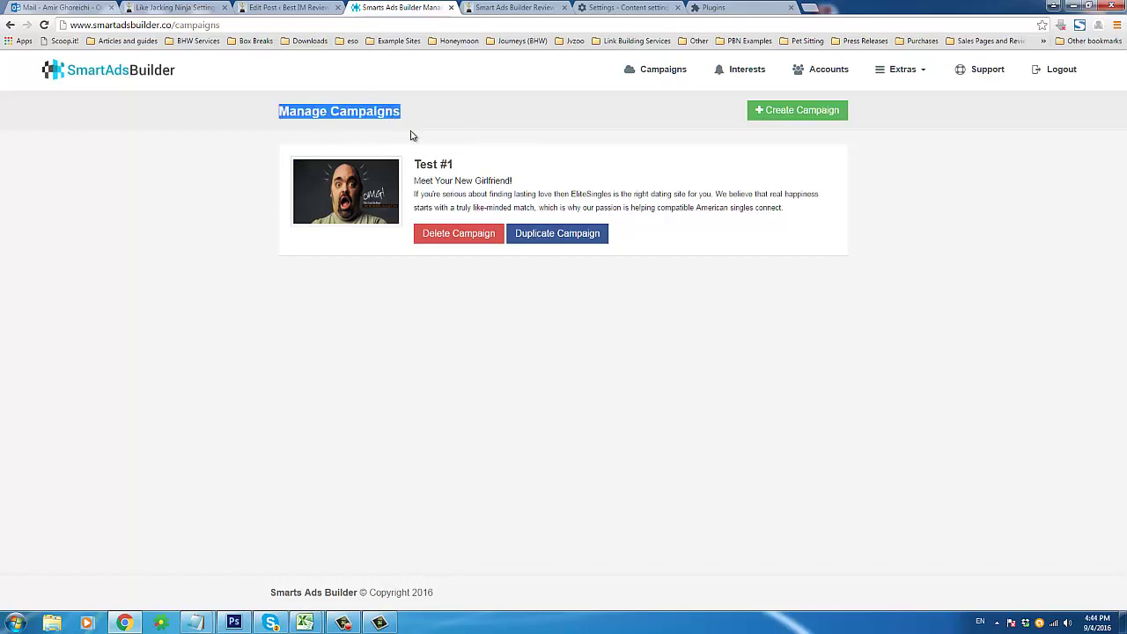
pyautogui.click(385, 112)
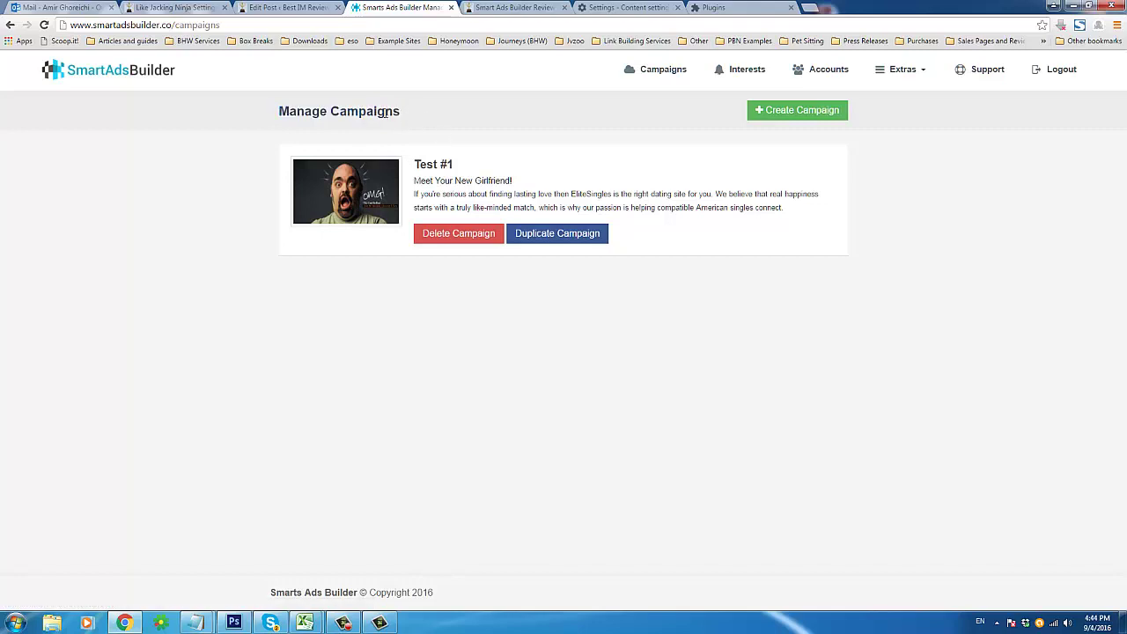
pyautogui.moveTo(280, 111); pyautogui.dragTo(401, 112)
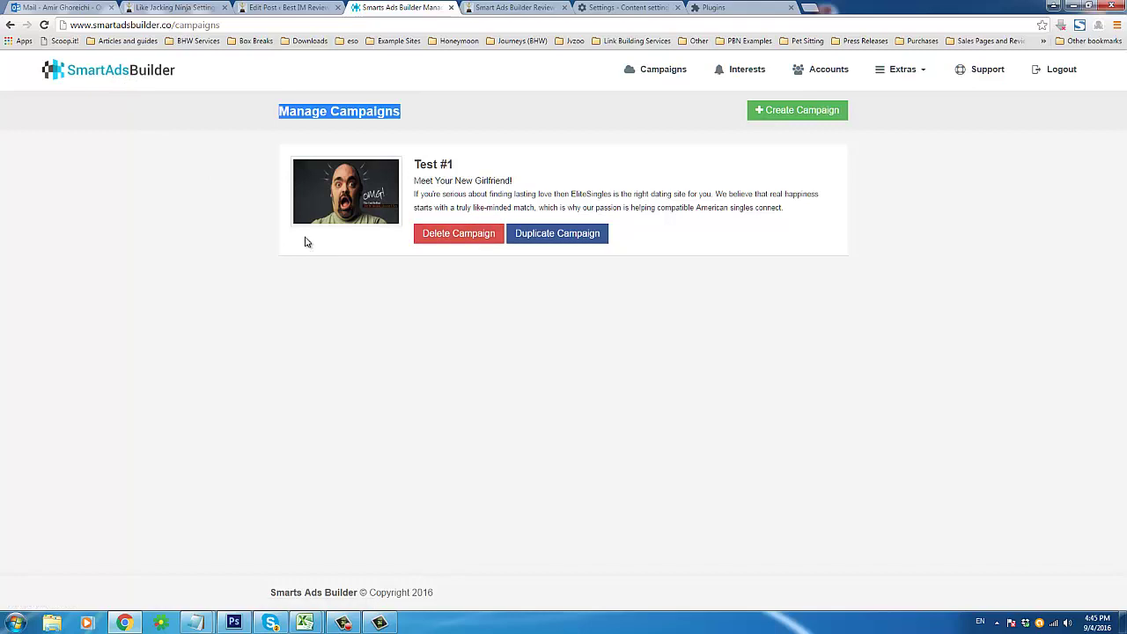
pyautogui.click(324, 308)
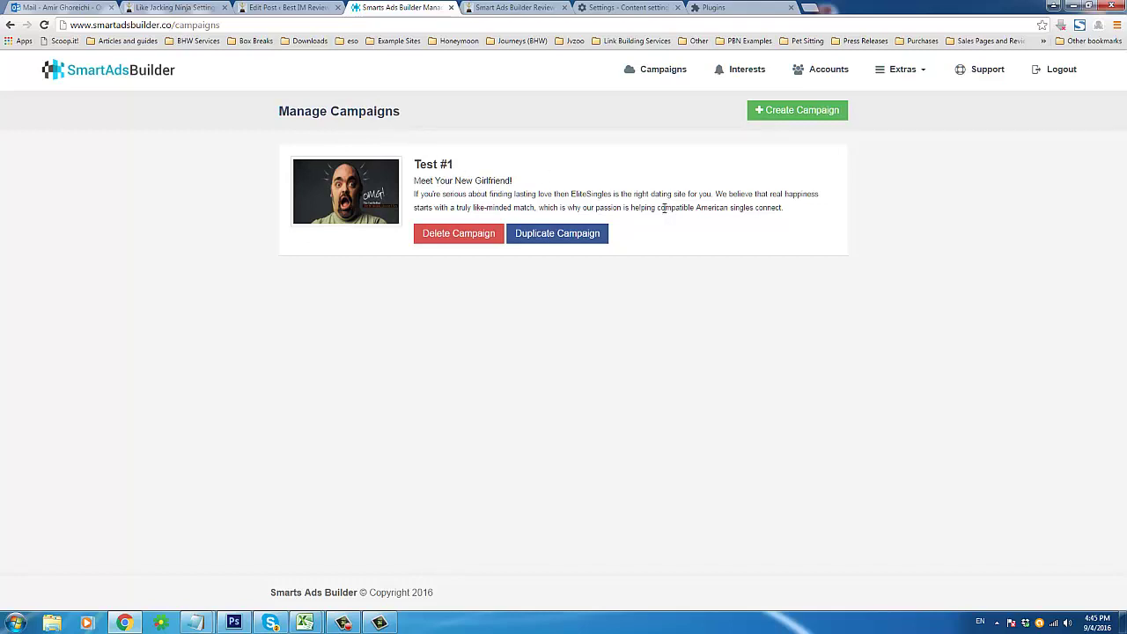
pyautogui.moveTo(664, 208); pyautogui.dragTo(789, 208)
pyautogui.click(416, 197)
pyautogui.click(780, 208)
# Step: Bring the Notepad campaign steps forward in a narrower, repositioned window, then start a new campaign
pyautogui.moveTo(195, 623)
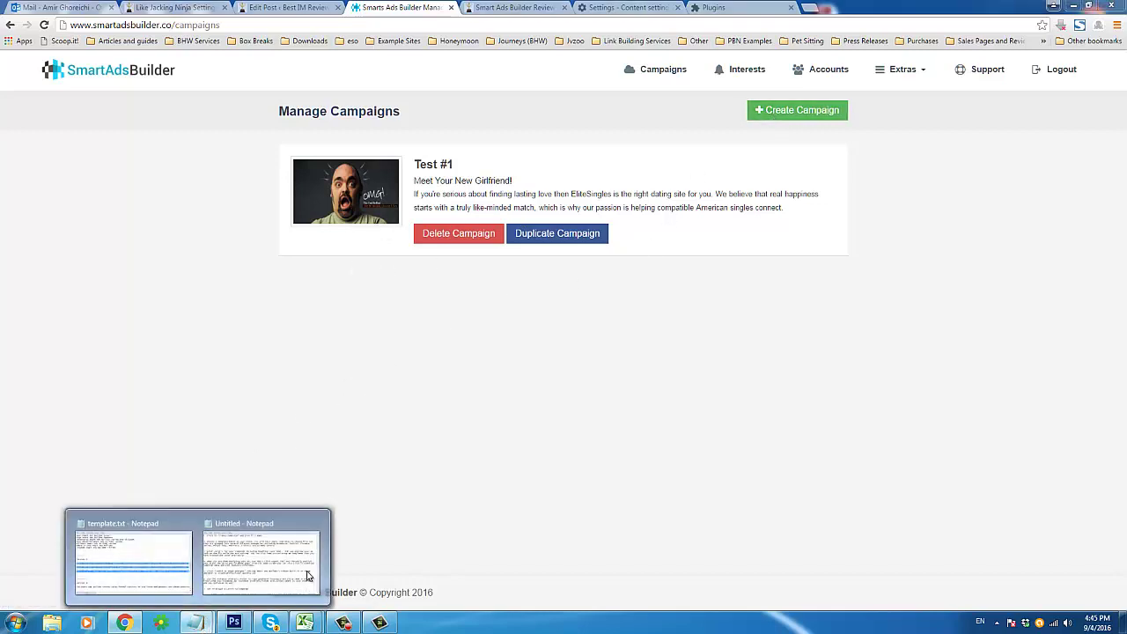
pyautogui.click(308, 576)
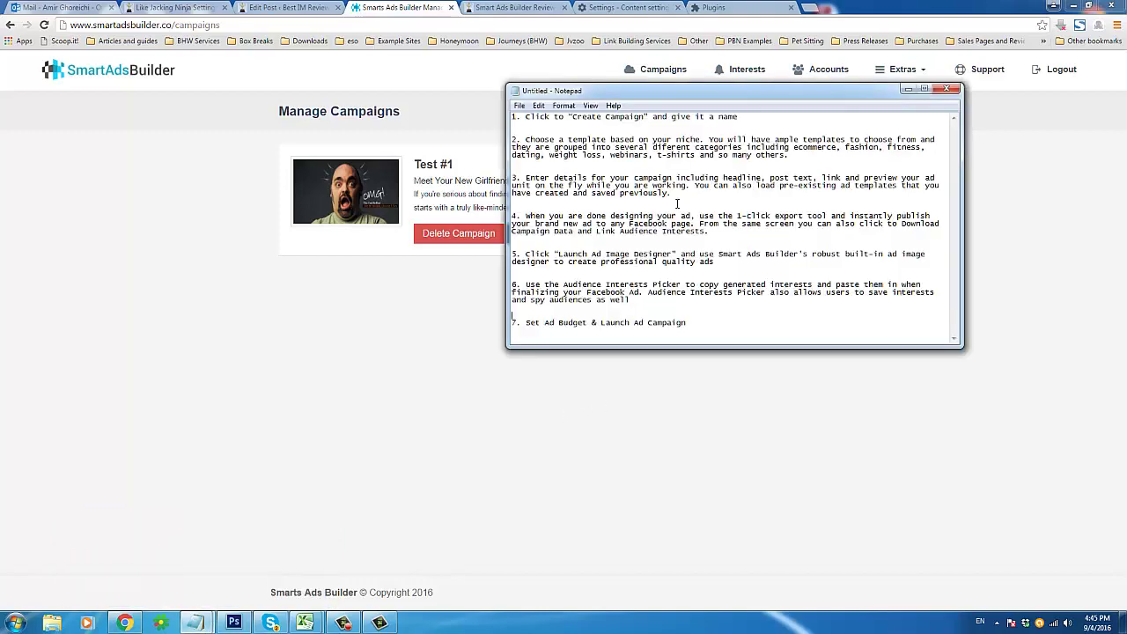
pyautogui.moveTo(714, 323); pyautogui.dragTo(780, 327)
pyautogui.click(780, 326)
pyautogui.moveTo(506, 126); pyautogui.dragTo(599, 126)
pyautogui.moveTo(705, 92); pyautogui.dragTo(743, 226)
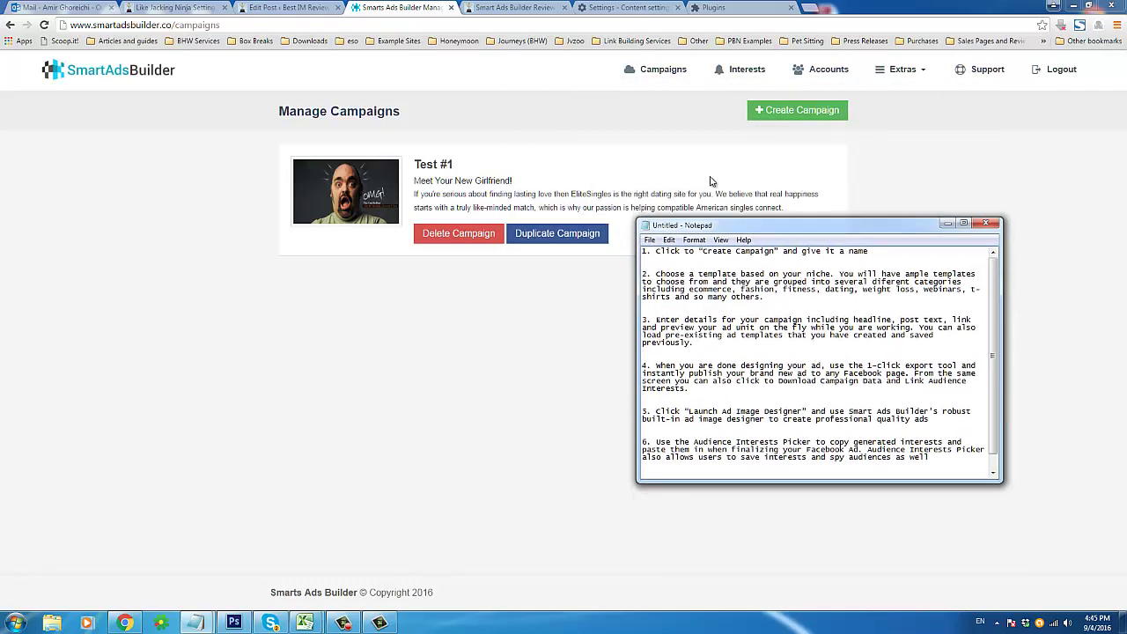
pyautogui.moveTo(712, 181); pyautogui.dragTo(713, 183)
pyautogui.click(790, 110)
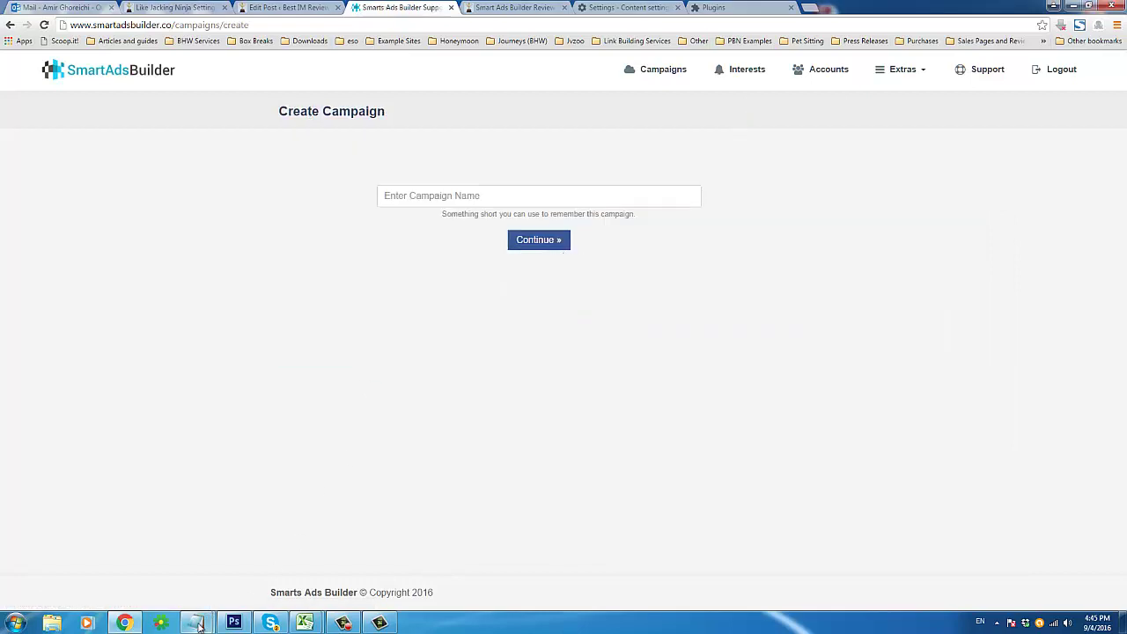
# Step: Enter 'Test #2' as the new campaign's name
pyautogui.click(484, 195)
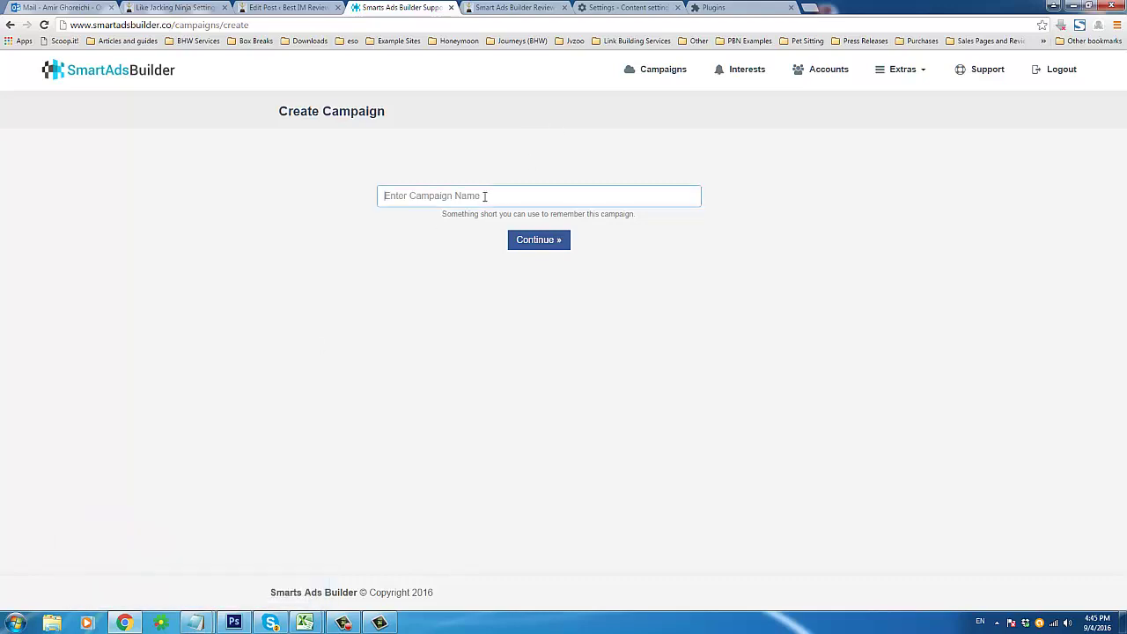
pyautogui.write('Test #2')
pyautogui.click(544, 248)
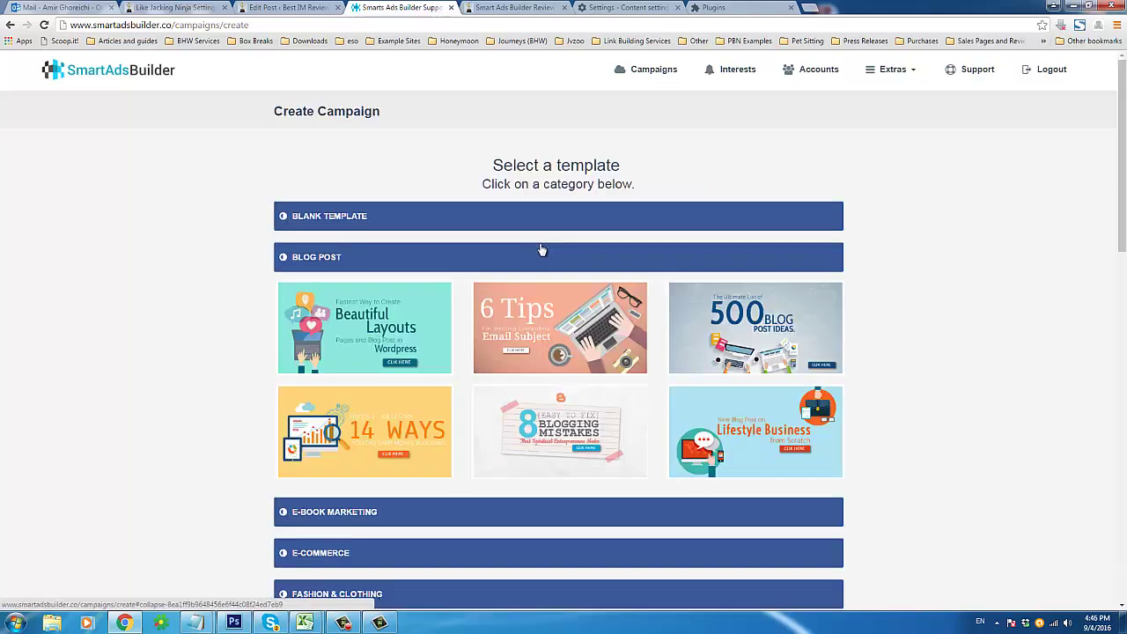
pyautogui.moveTo(196, 623)
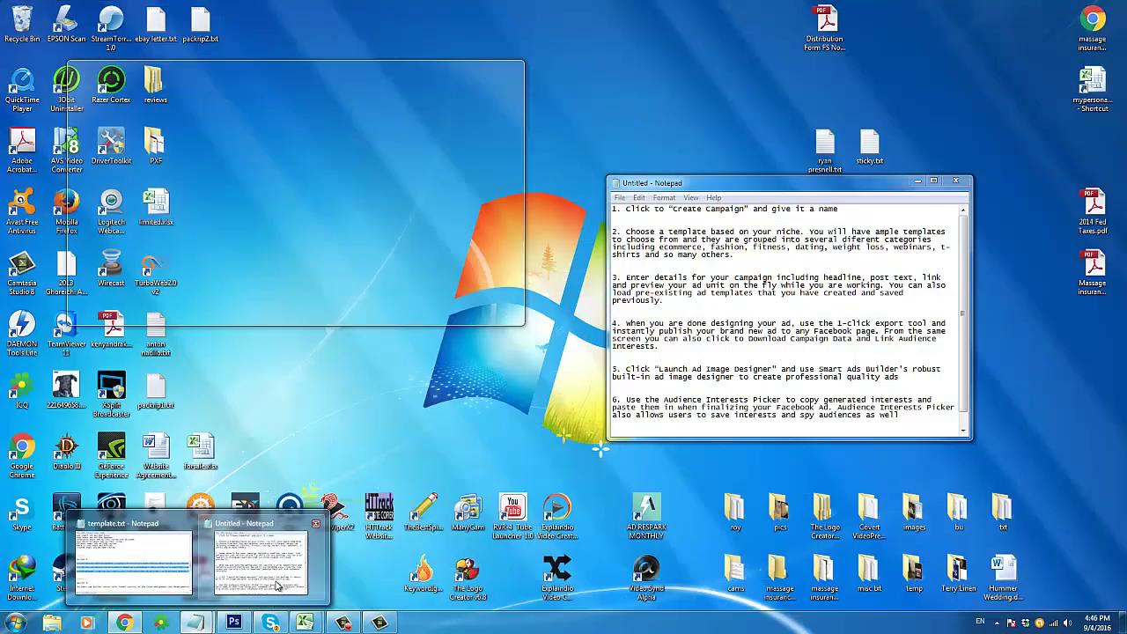
pyautogui.click(277, 585)
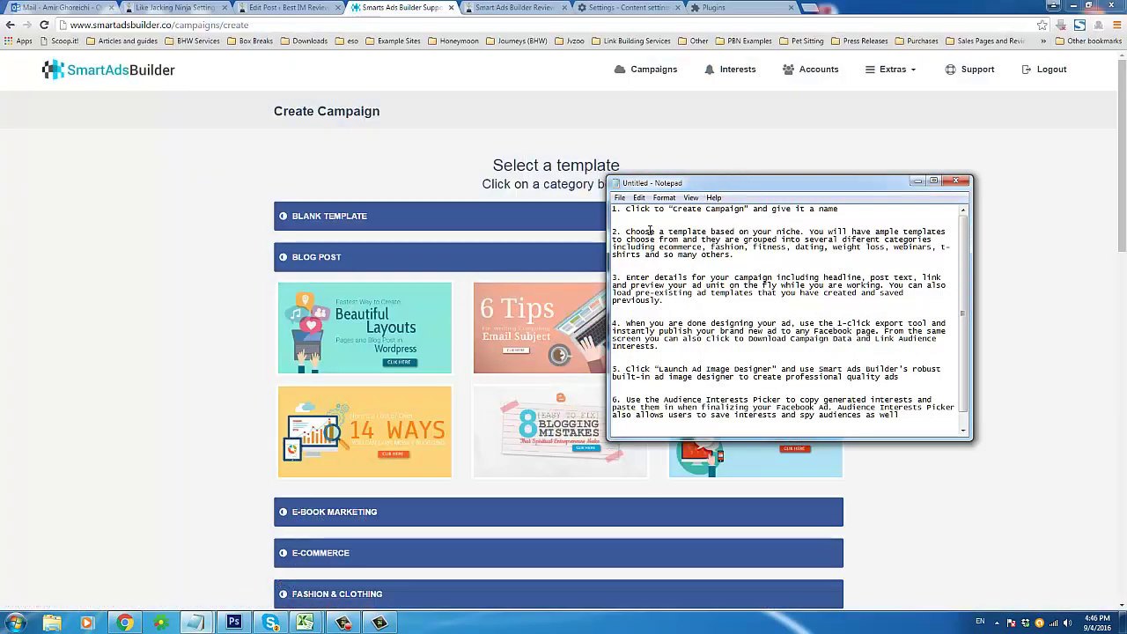
pyautogui.moveTo(658, 185); pyautogui.dragTo(748, 185)
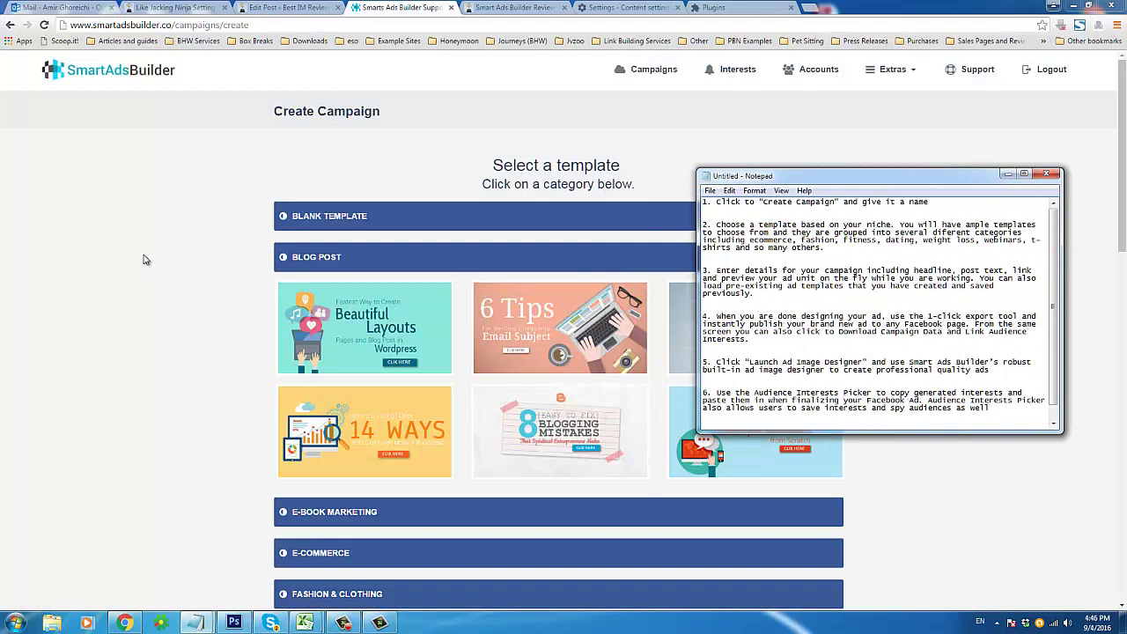
pyautogui.click(145, 277)
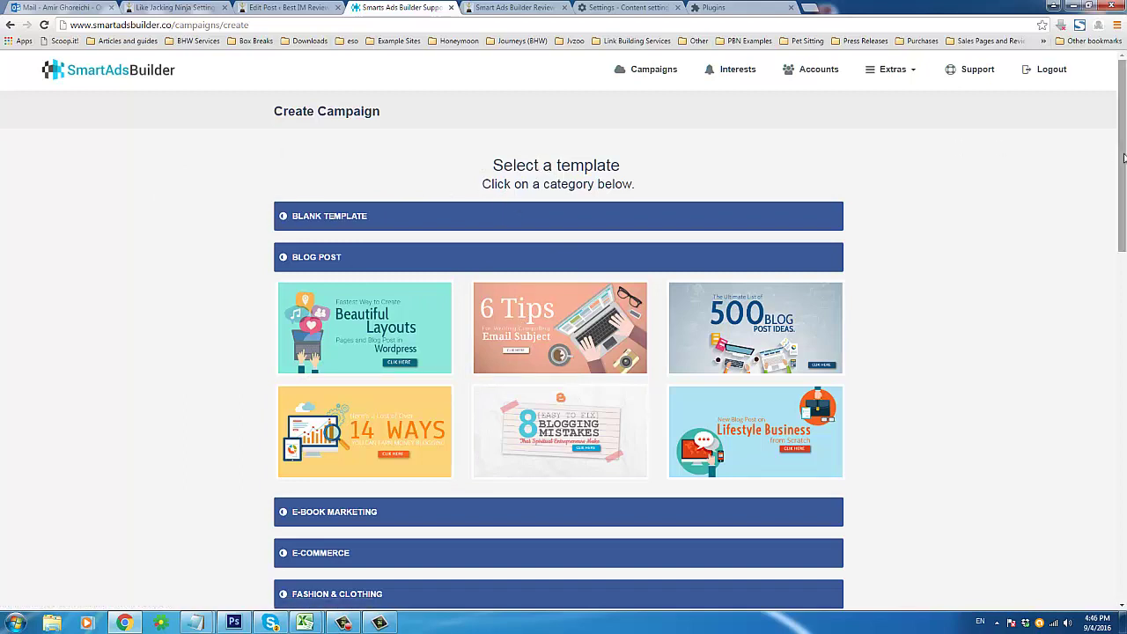
pyautogui.moveTo(1124, 162); pyautogui.dragTo(1124, 178)
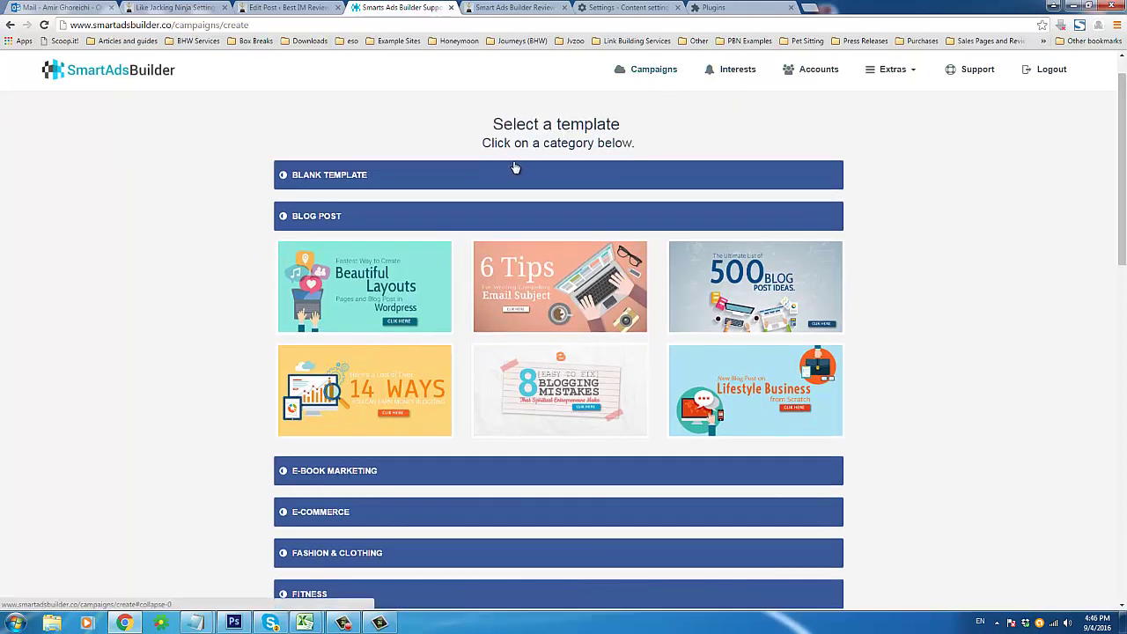
pyautogui.scroll(-7, 377, 205)
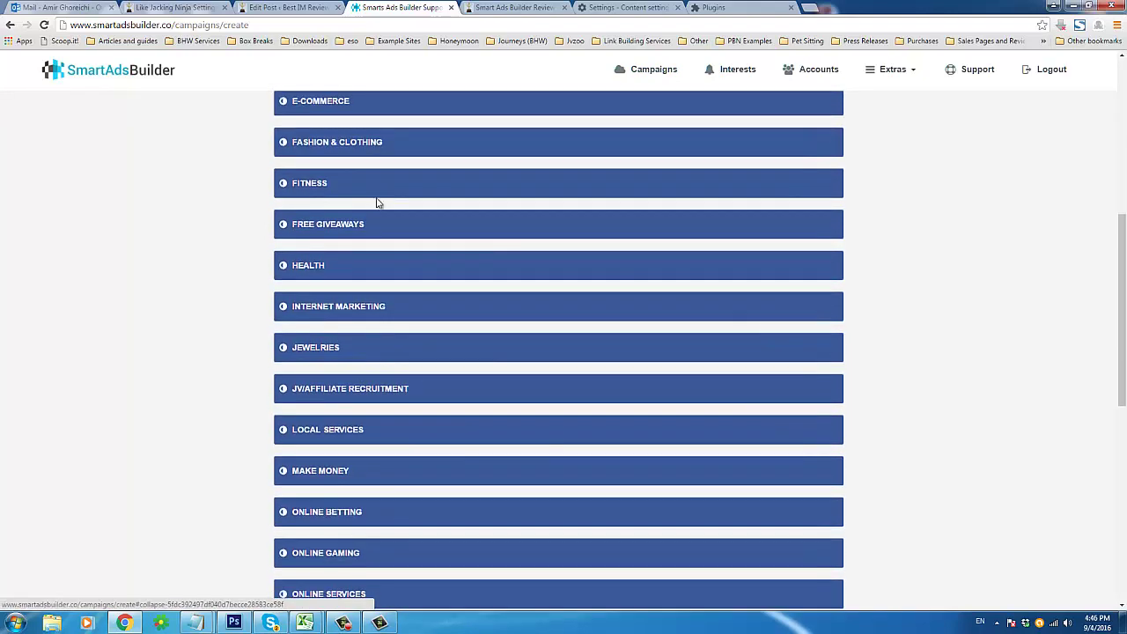
pyautogui.scroll(-5, 333, 263)
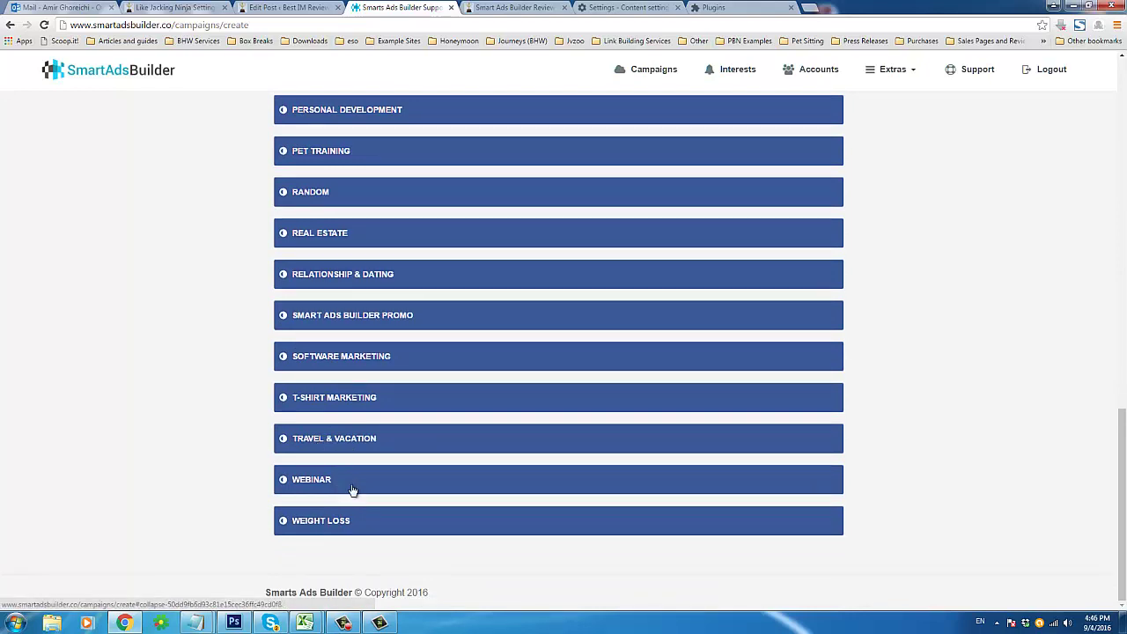
pyautogui.scroll(1, 326, 447)
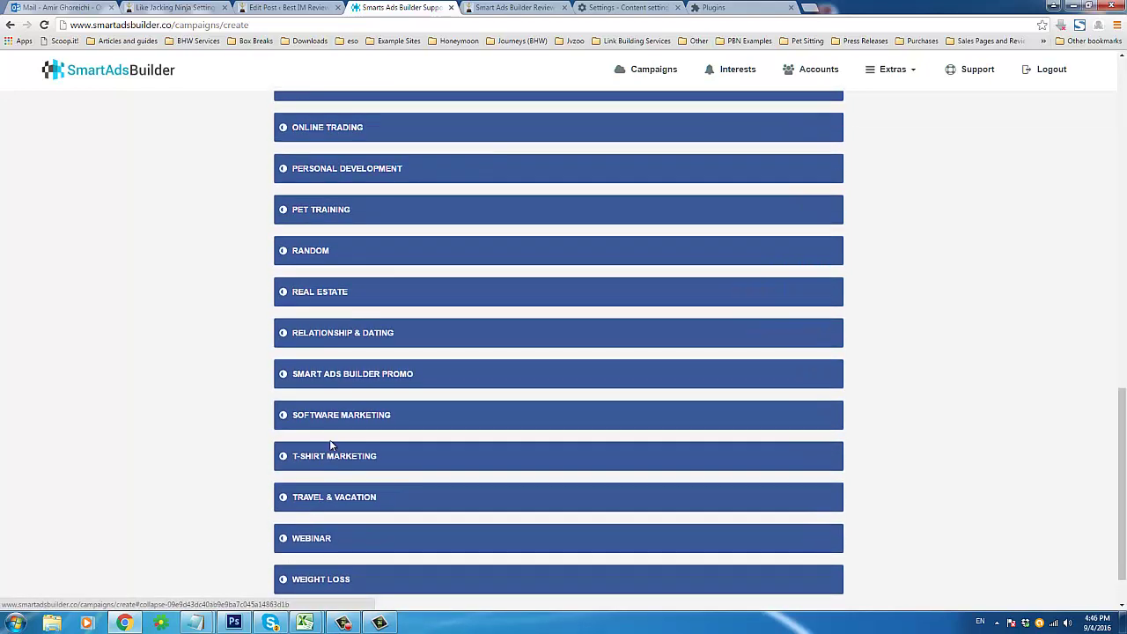
pyautogui.scroll(1, 348, 428)
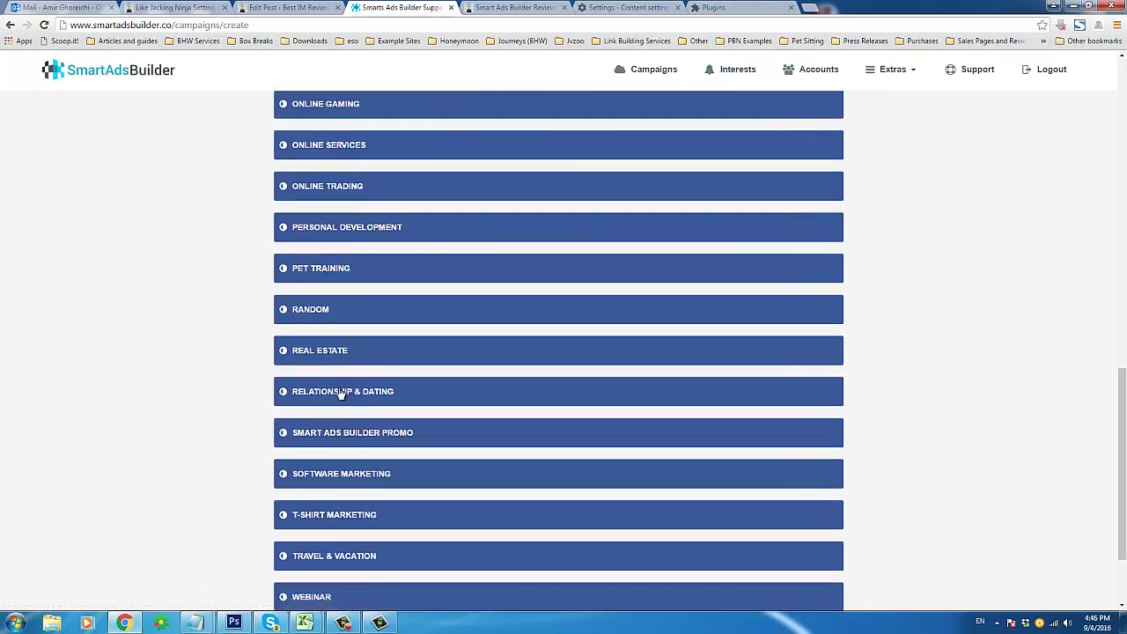
pyautogui.scroll(1, 323, 405)
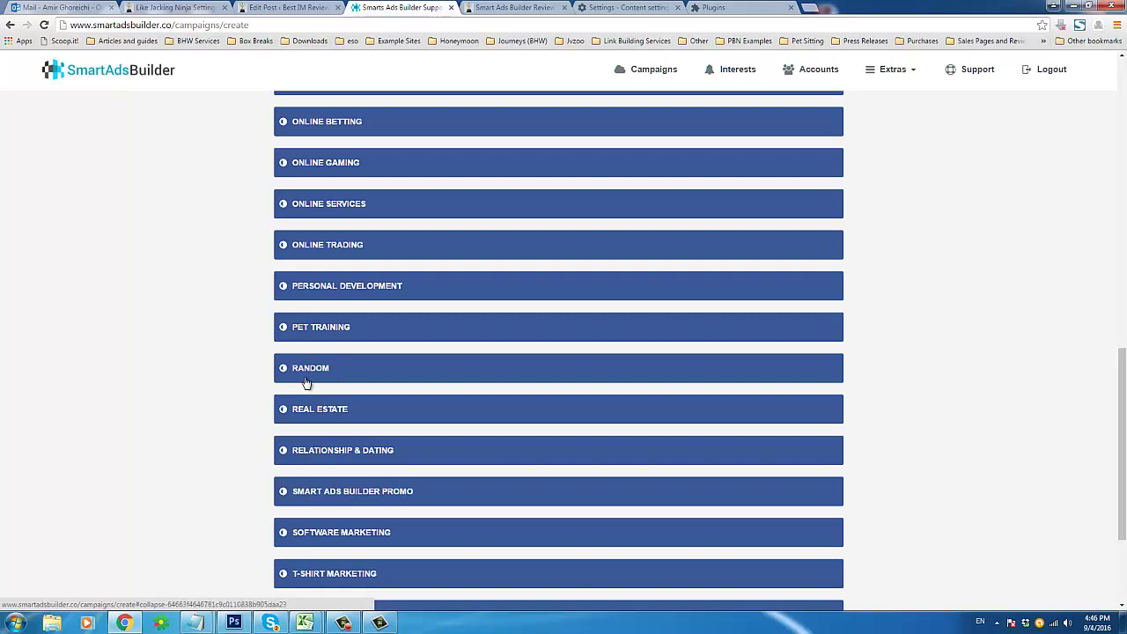
pyautogui.scroll(1, 329, 322)
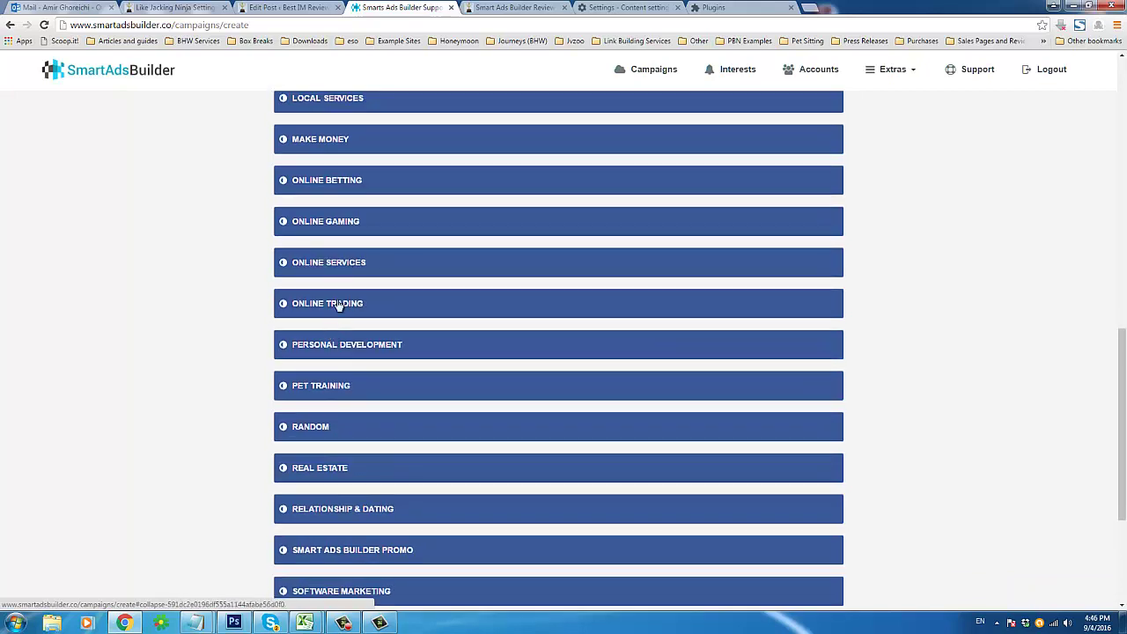
pyautogui.scroll(1, 327, 319)
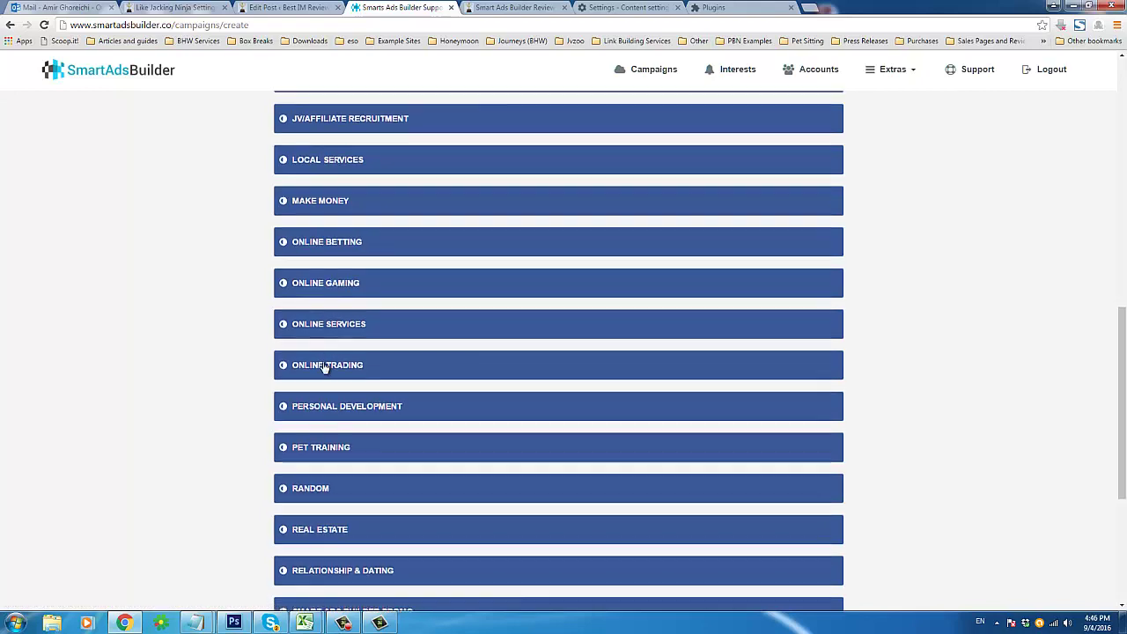
pyautogui.scroll(1, 324, 368)
pyautogui.scroll(8, 321, 377)
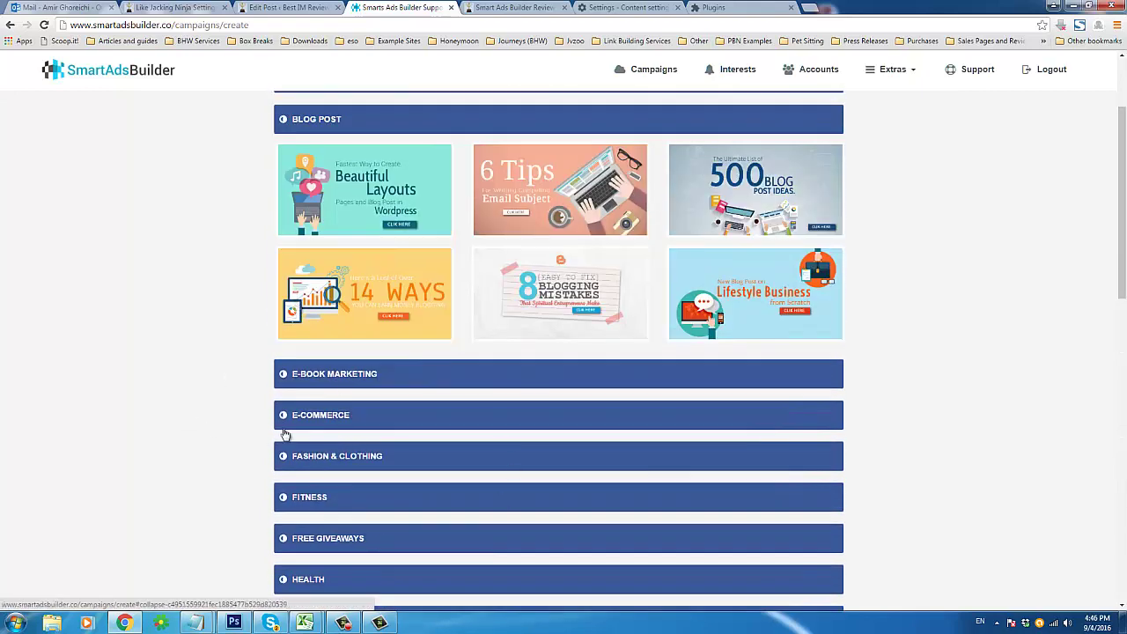
pyautogui.scroll(1, 201, 400)
pyautogui.scroll(-1, 201, 400)
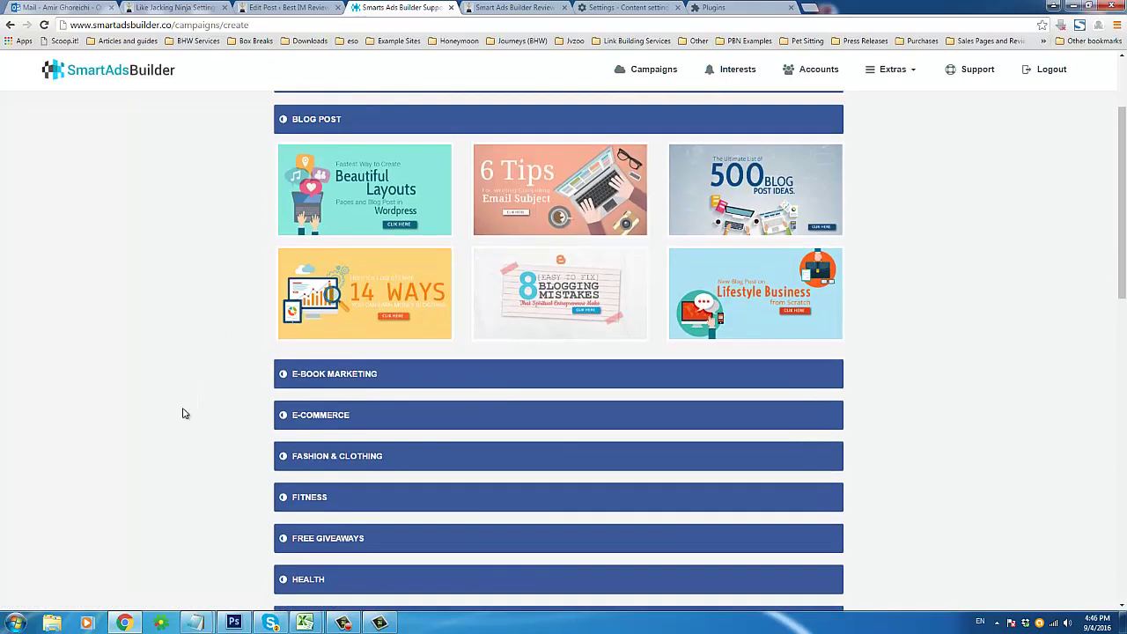
pyautogui.scroll(2, 181, 411)
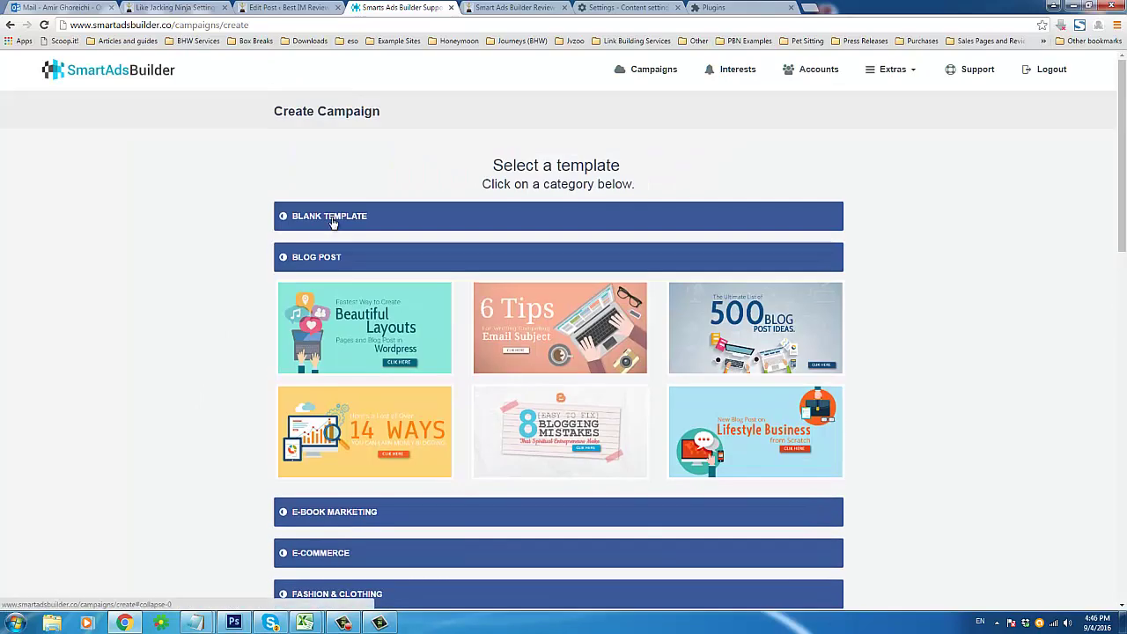
pyautogui.scroll(-2, 563, 419)
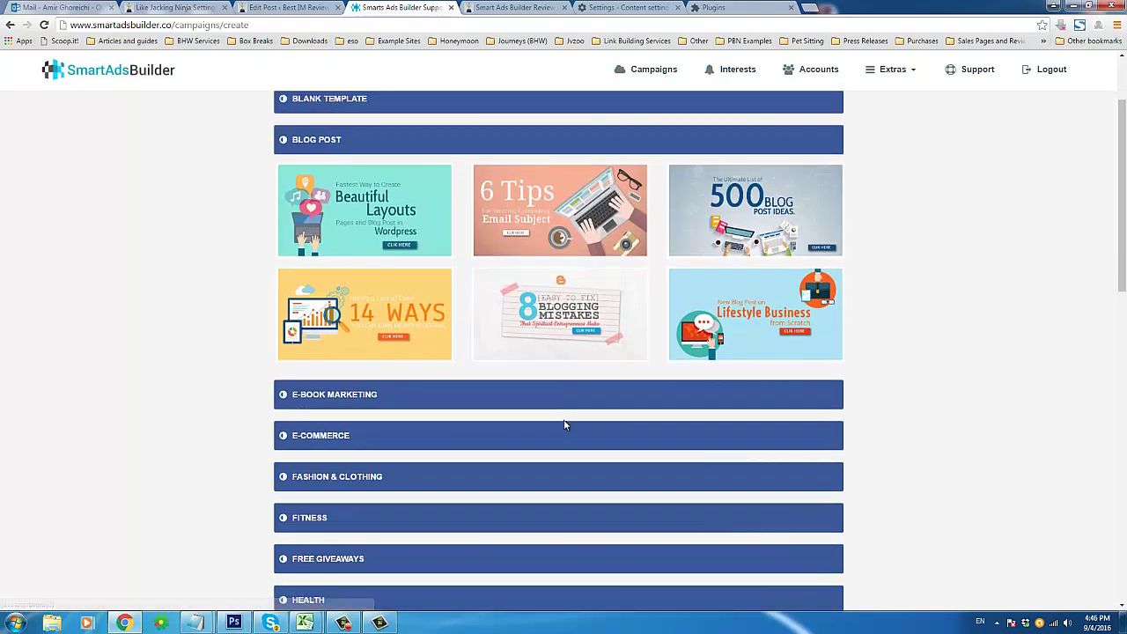
pyautogui.scroll(-1, 317, 449)
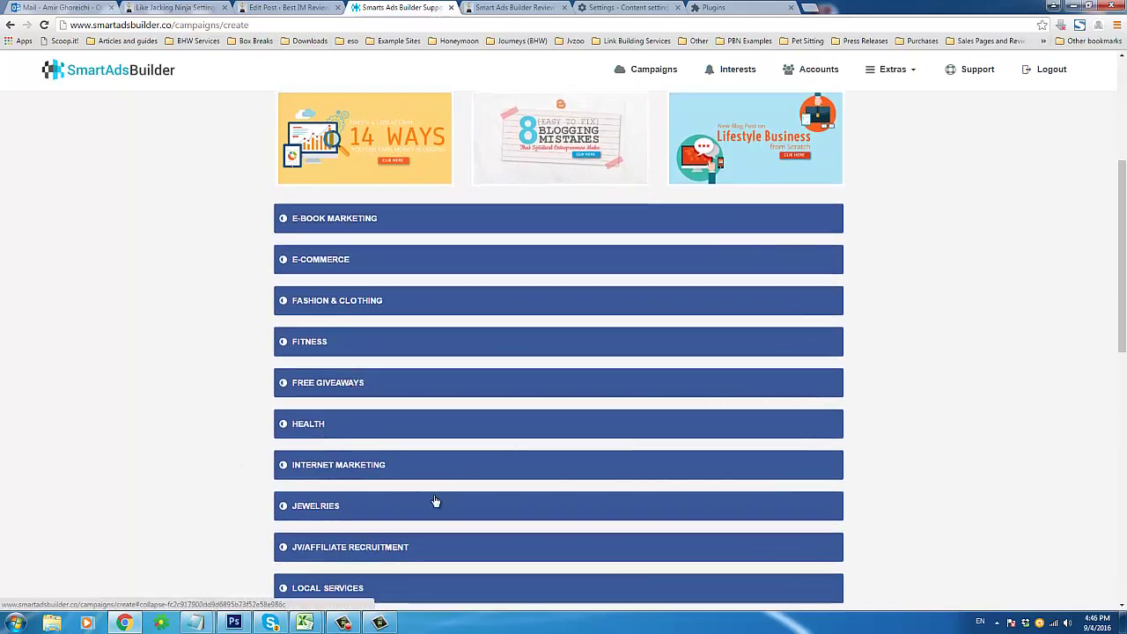
# Step: Browse the Fitness and Health templates and pick the pink 'Follow The Fitness Trend' image
pyautogui.click(347, 352)
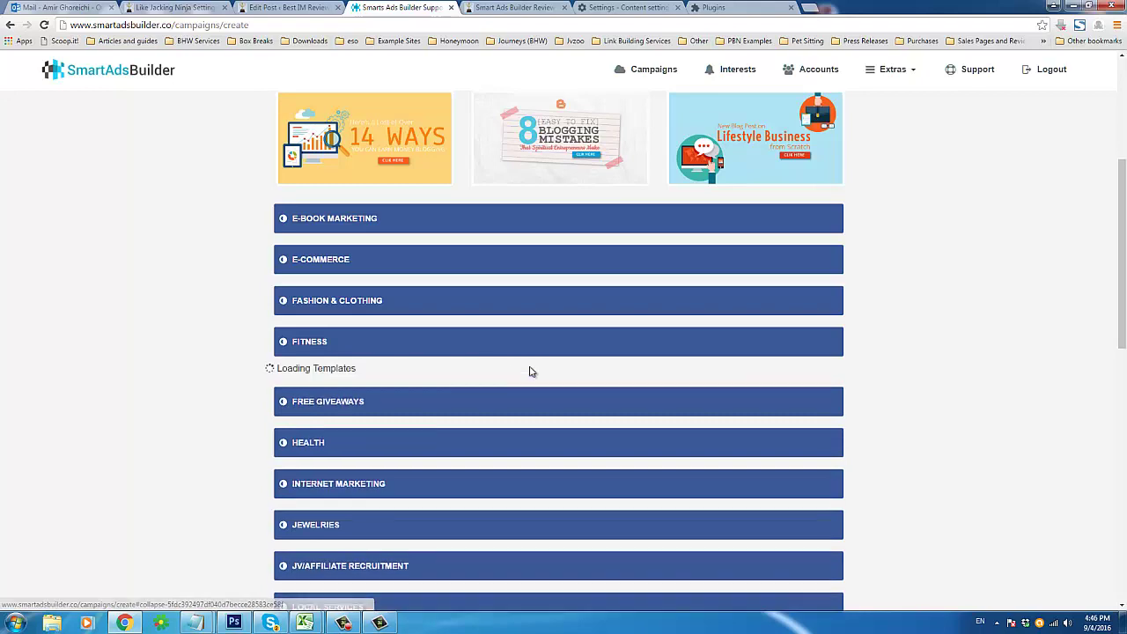
pyautogui.scroll(-2, 252, 410)
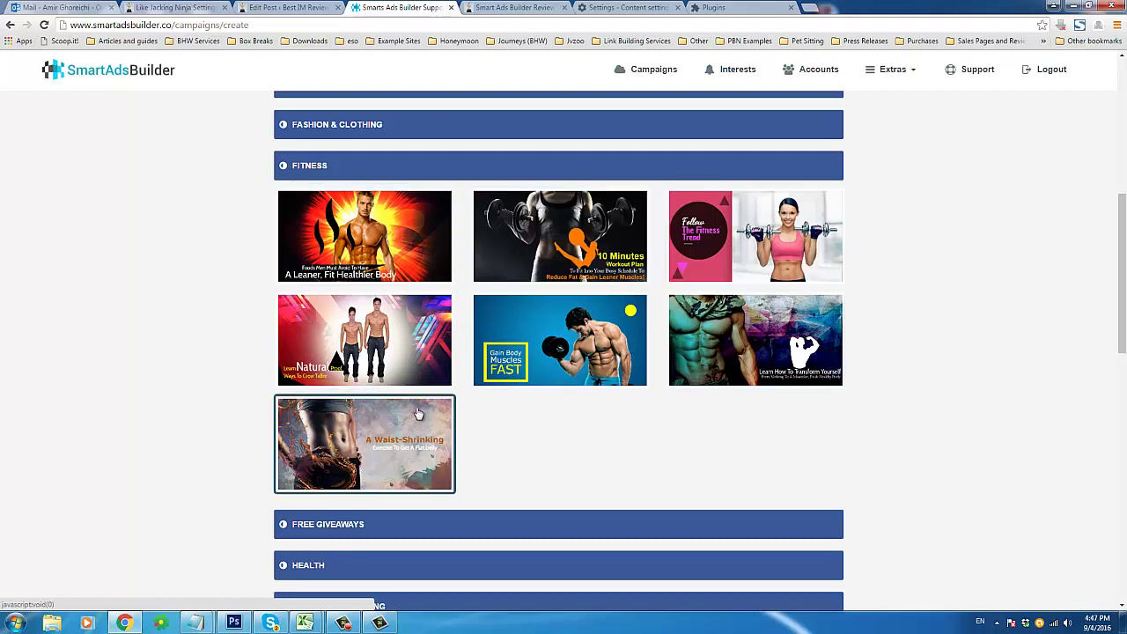
pyautogui.scroll(-3, 390, 431)
pyautogui.click(325, 451)
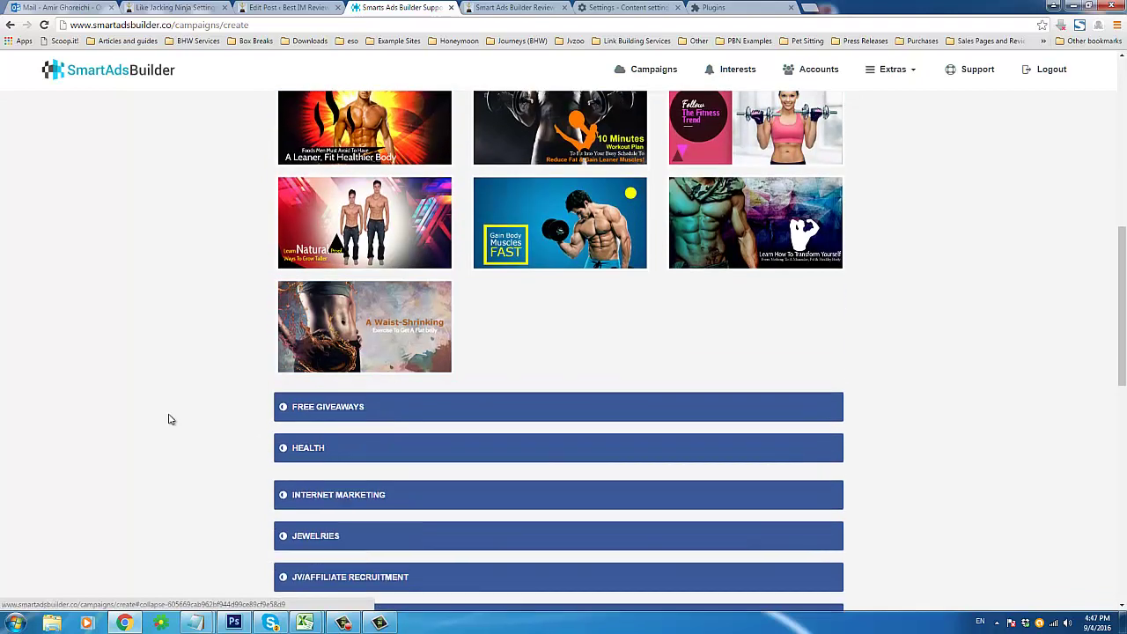
pyautogui.scroll(-3, 170, 419)
pyautogui.scroll(-2, 169, 418)
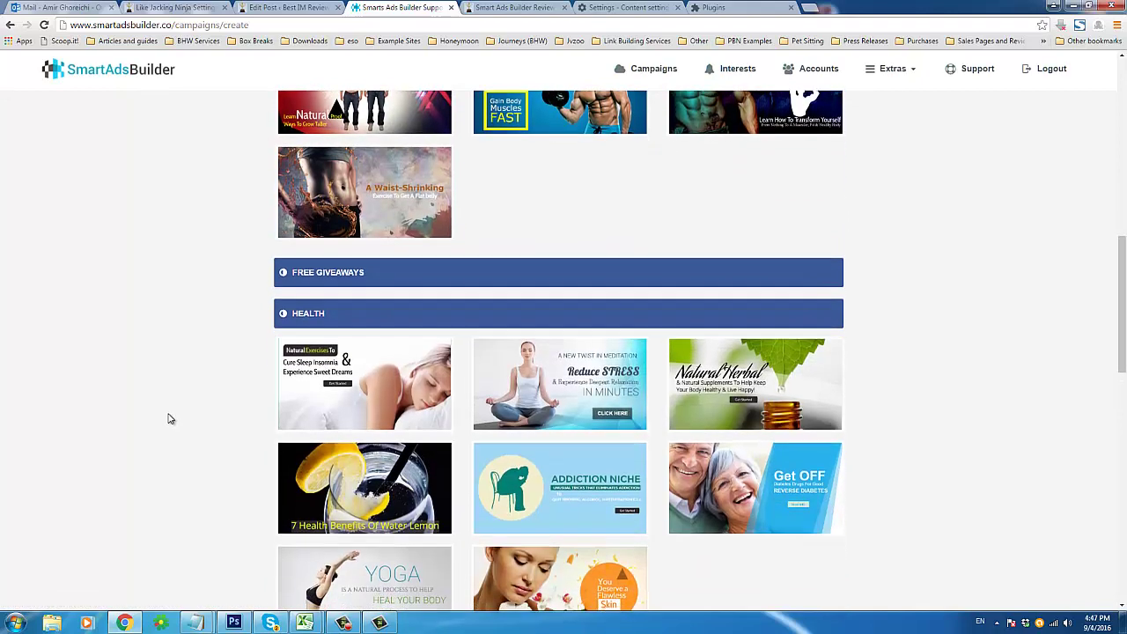
pyautogui.scroll(5, 146, 402)
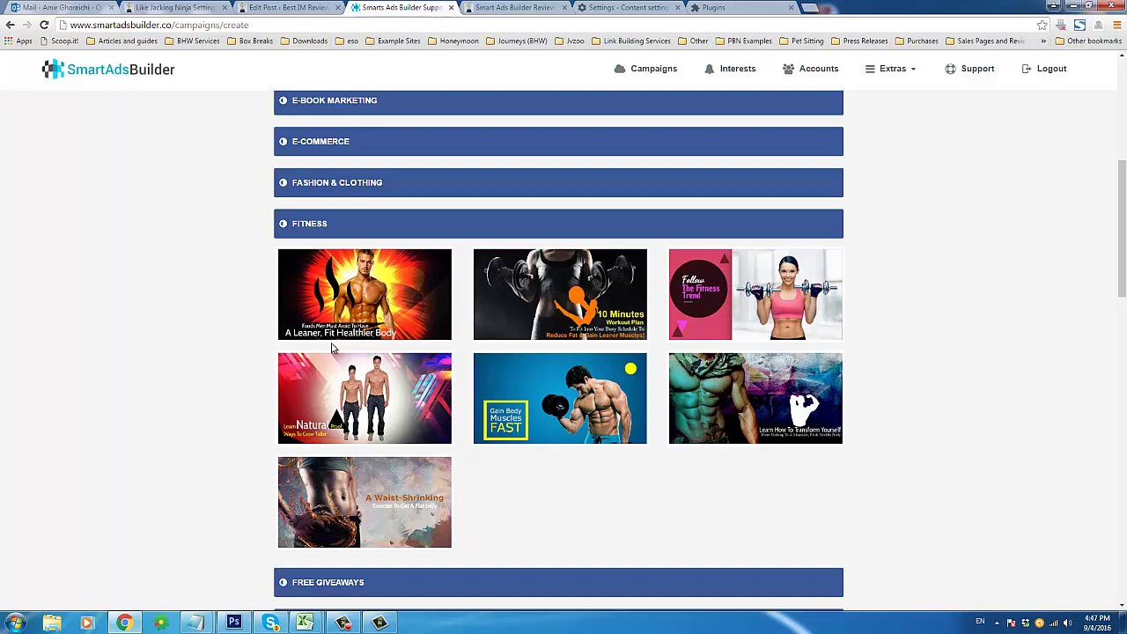
pyautogui.click(736, 299)
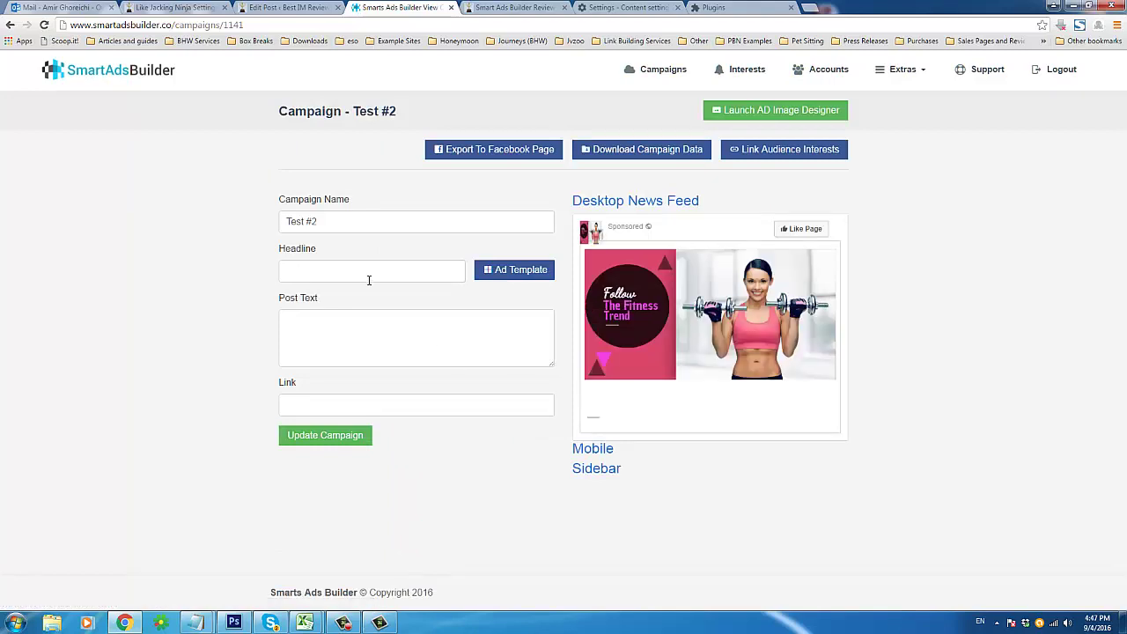
# Step: Go through the Campaign Name, Headline and Post Text fields, then open the headline's Ad Template list
pyautogui.click(419, 227)
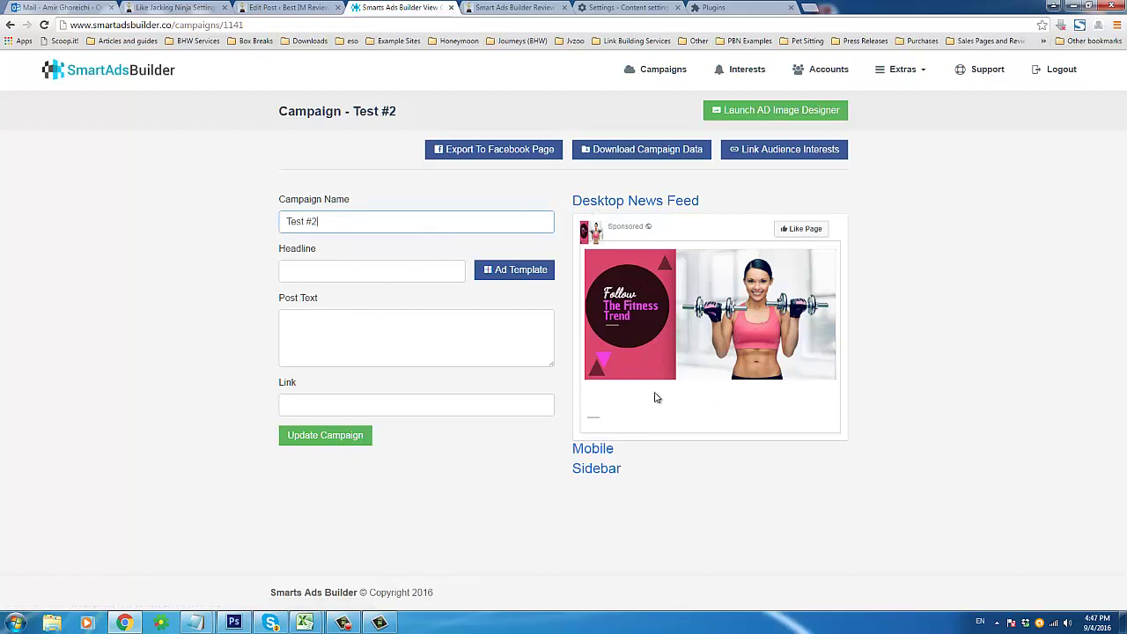
pyautogui.click(321, 273)
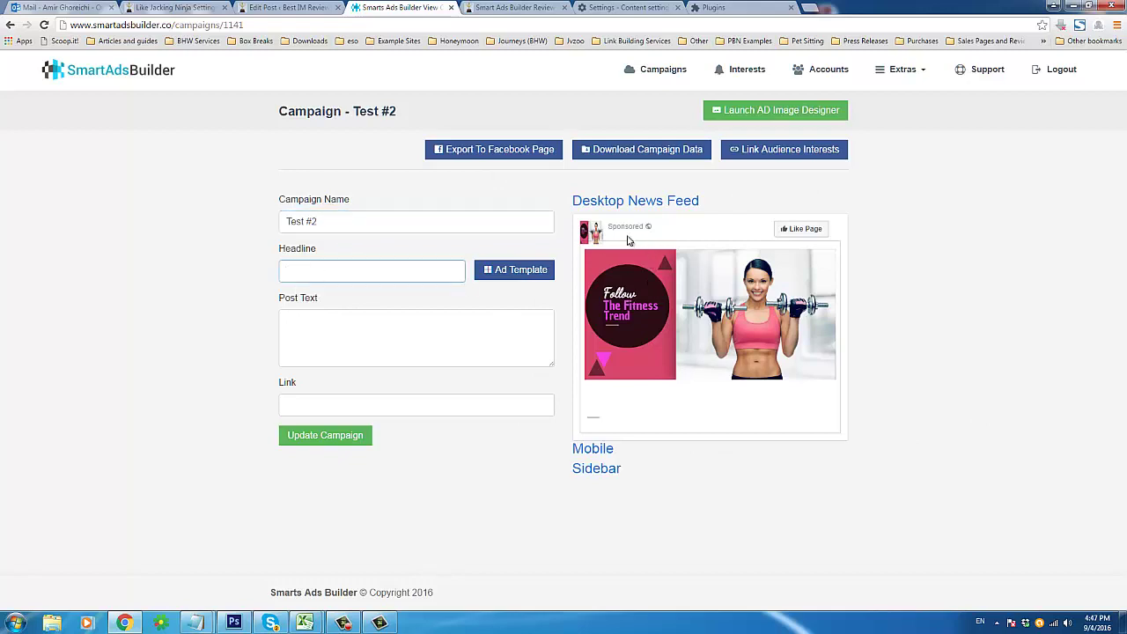
pyautogui.click(318, 324)
pyautogui.click(344, 275)
pyautogui.click(525, 275)
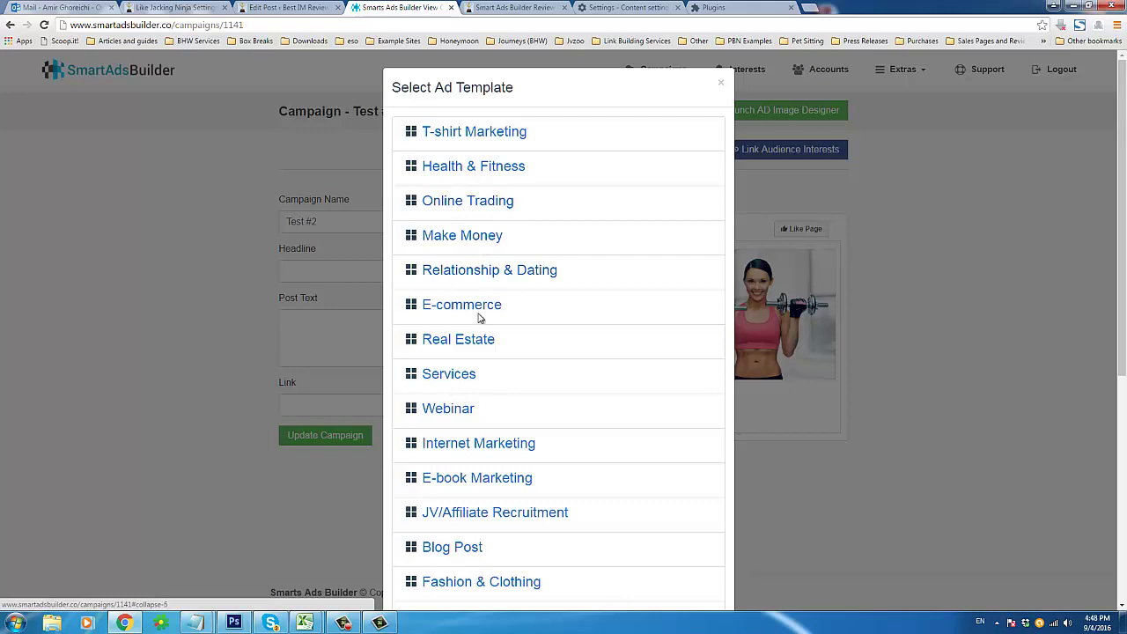
# Step: Apply the Health & Fitness ad text 'The new weight loss program' and select part of the headline
pyautogui.click(449, 167)
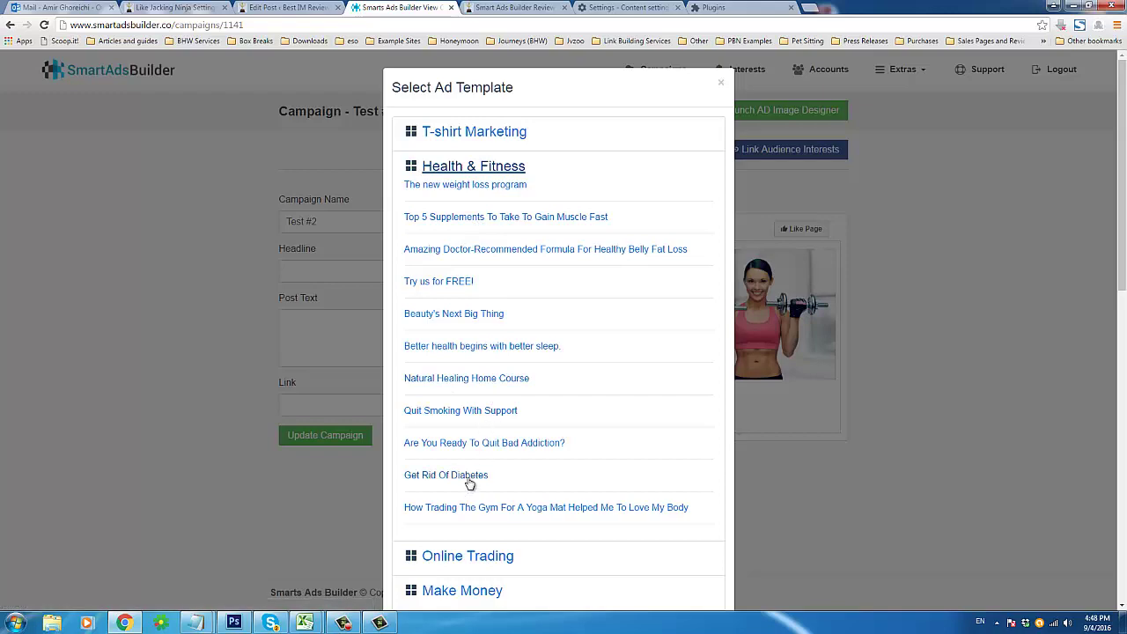
pyautogui.click(441, 189)
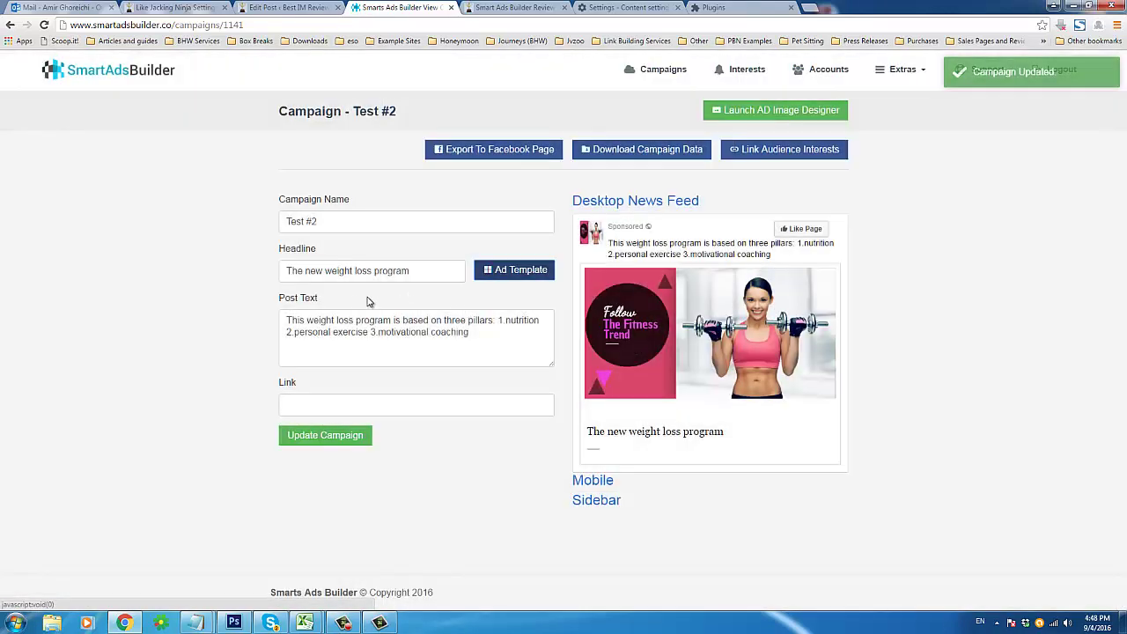
pyautogui.moveTo(298, 272); pyautogui.dragTo(337, 273)
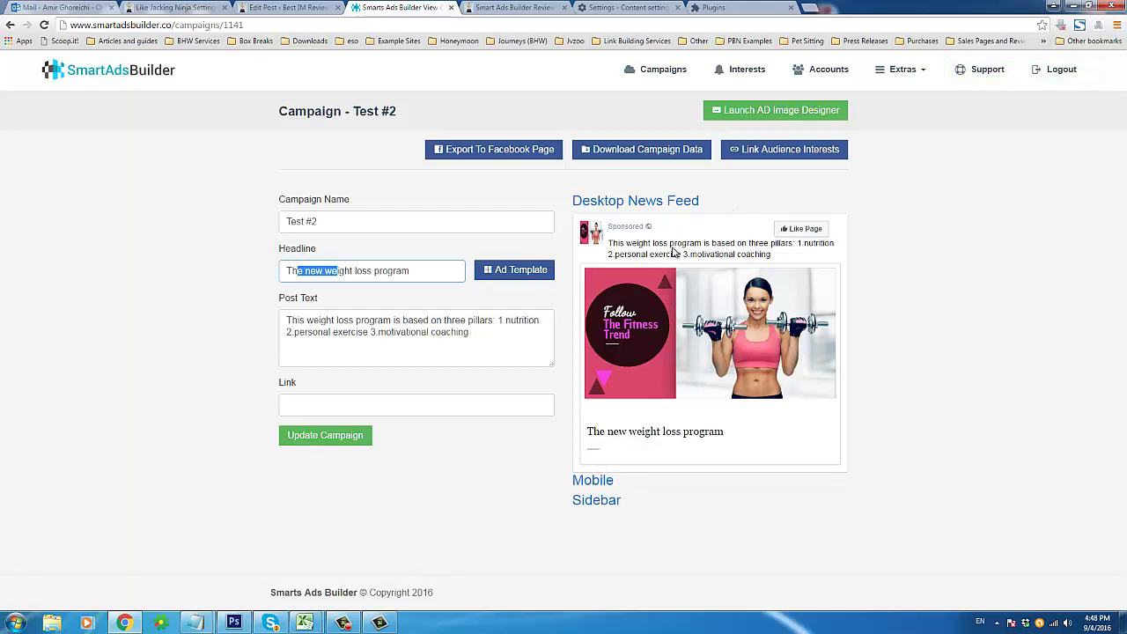
# Step: Edit the post text: 'three' becomes '3', add '&', capitalise Personal Exercise and Motivational Coaching
pyautogui.click(476, 332)
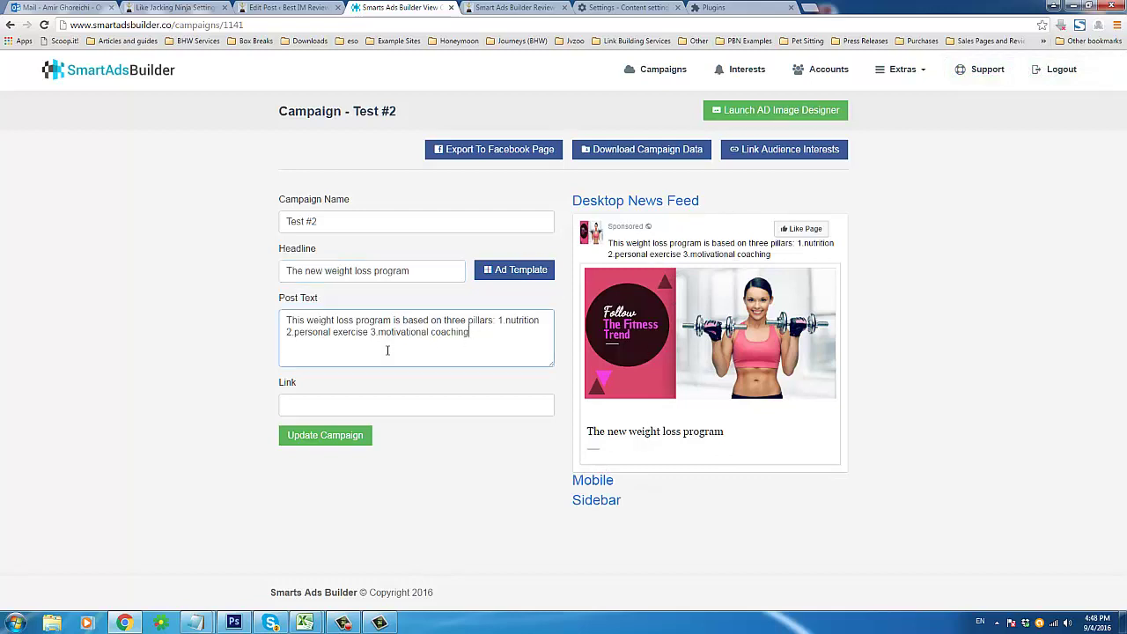
pyautogui.doubleClick(455, 323)
pyautogui.write('3')
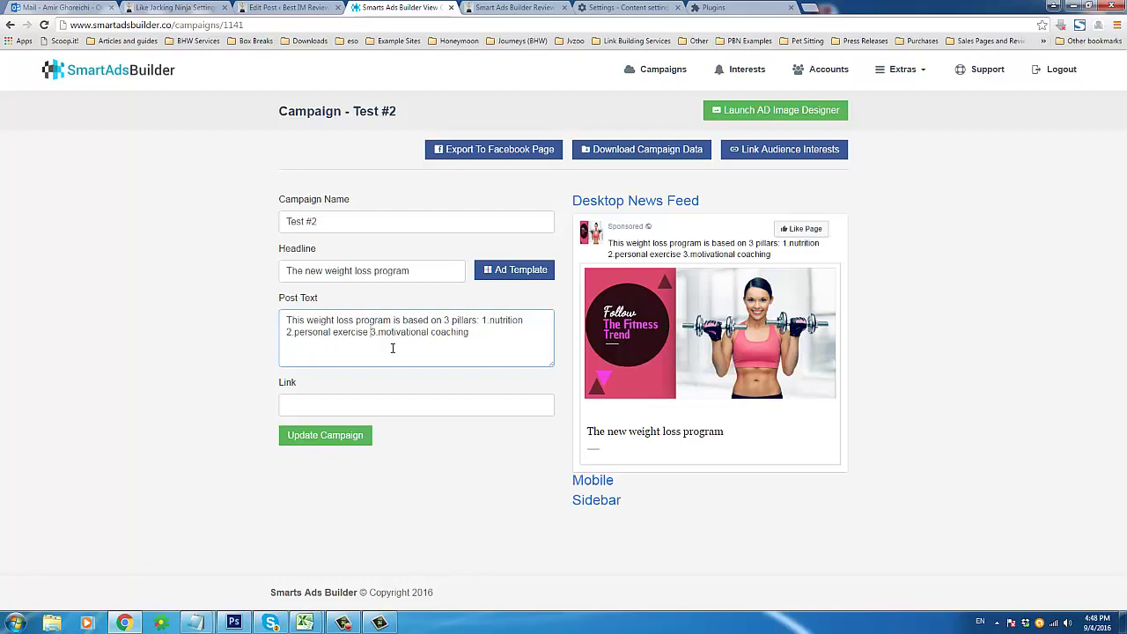
pyautogui.write('&')
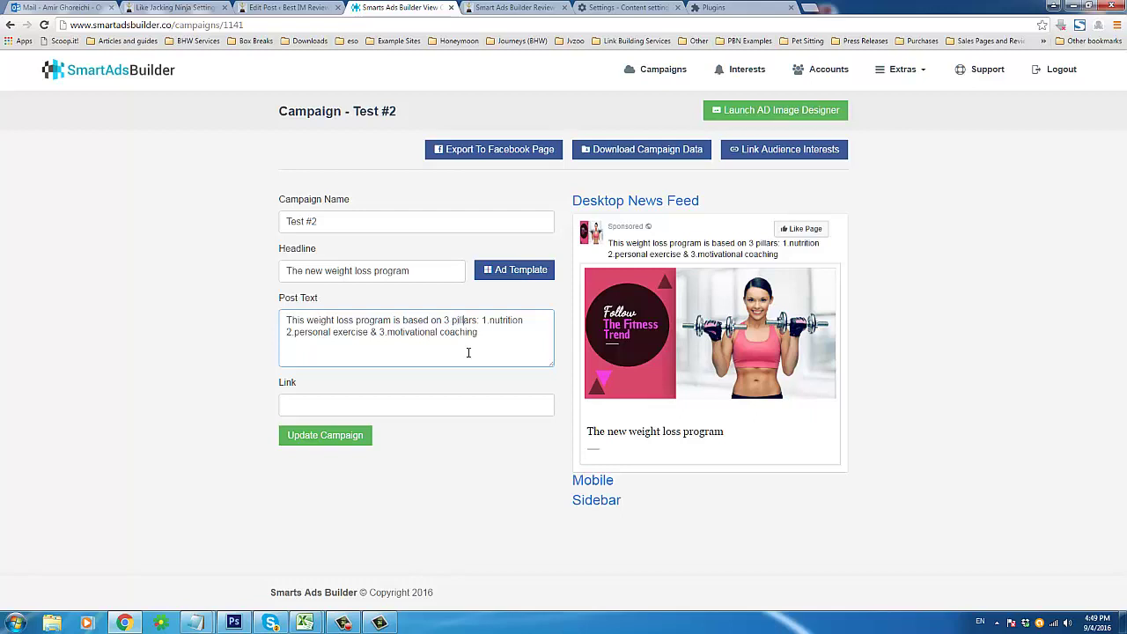
pyautogui.write('. N')
pyautogui.press('BackSpace')
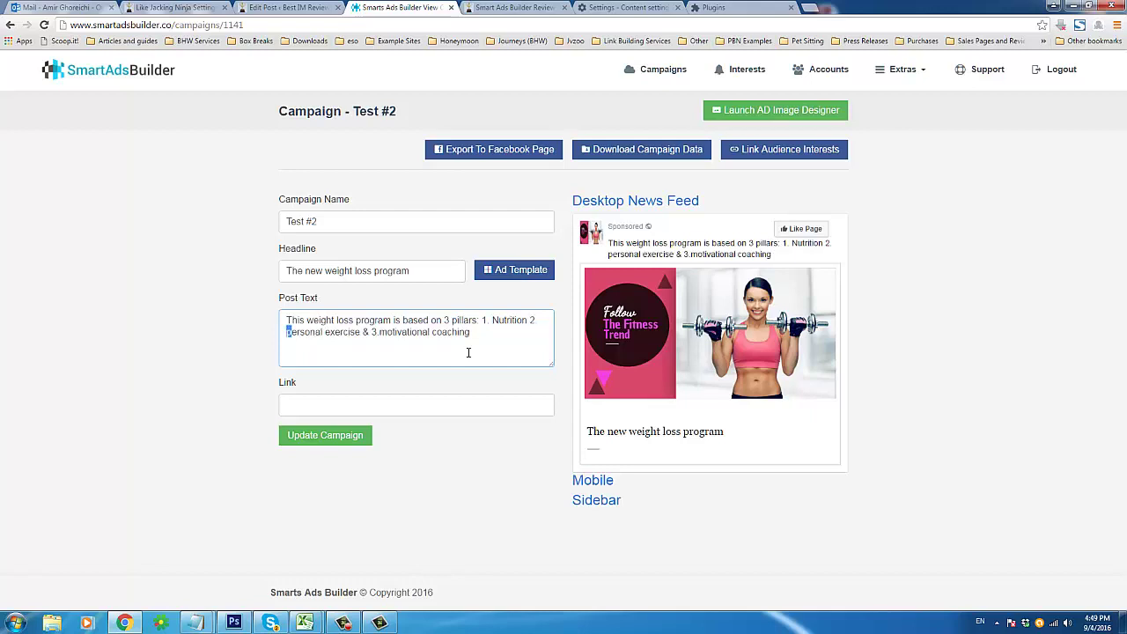
pyautogui.write('P')
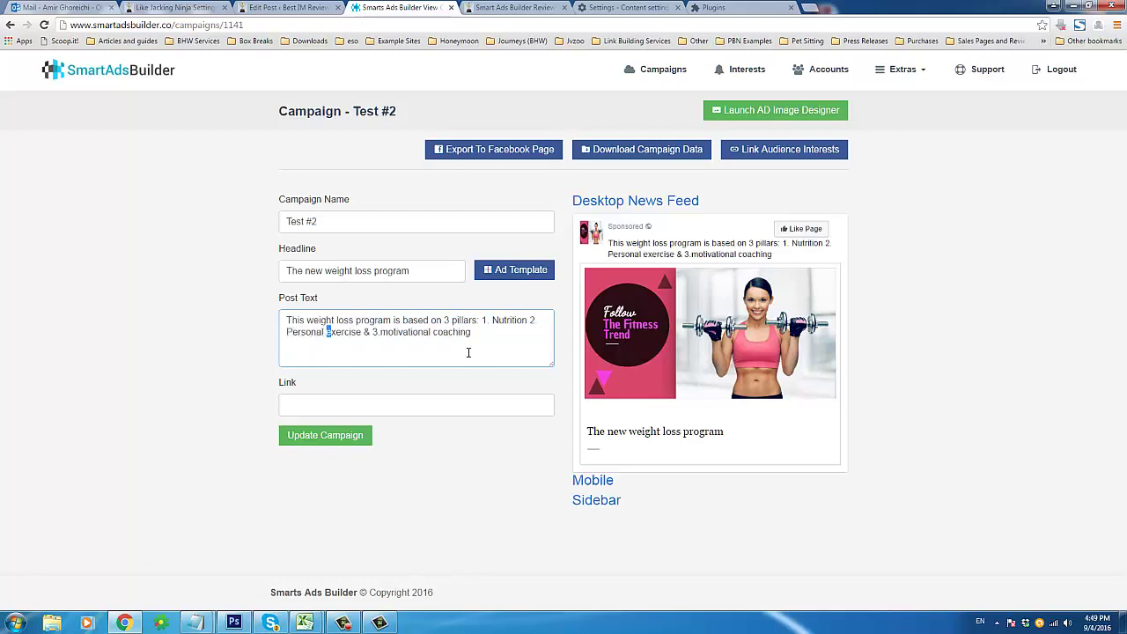
pyautogui.write('E')
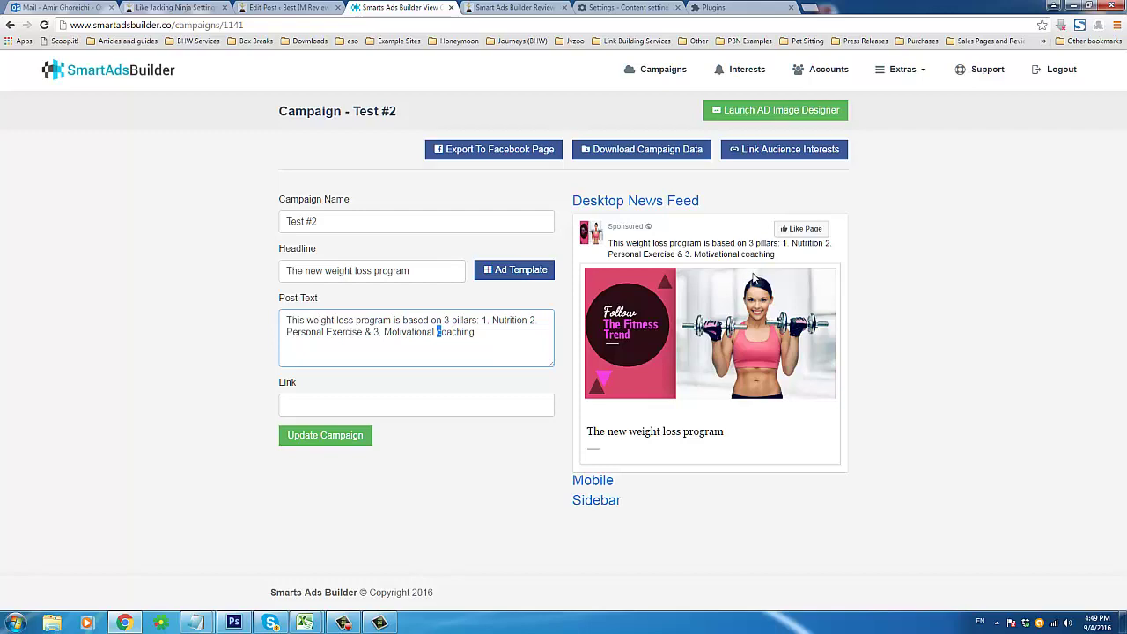
pyautogui.write('C')
# Step: Begin entering the campaign link with 'www'
pyautogui.click(689, 185)
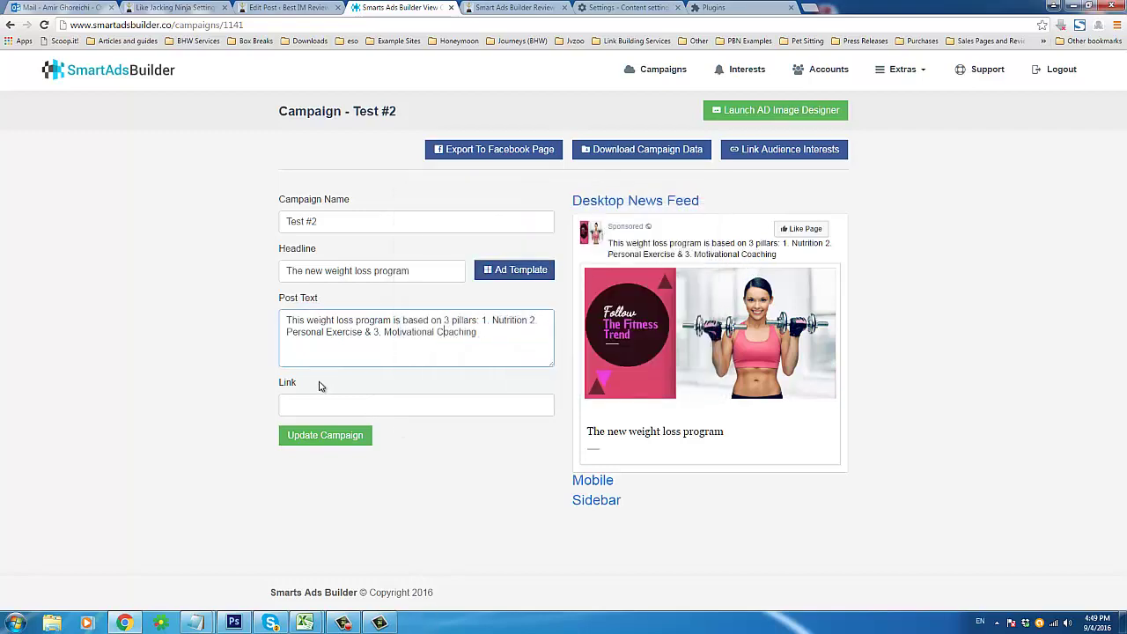
pyautogui.click(328, 403)
pyautogui.write('www.mecanto.com')
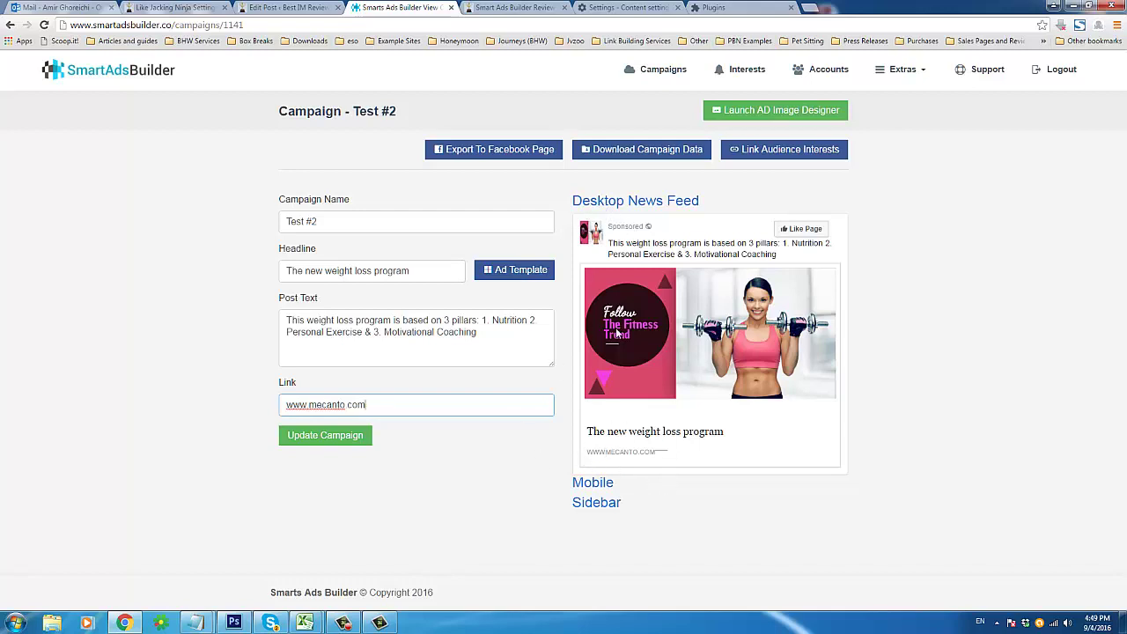
# Step: Compare the ad in the Mobile and Sidebar previews, ending on Desktop News Feed
pyautogui.click(606, 483)
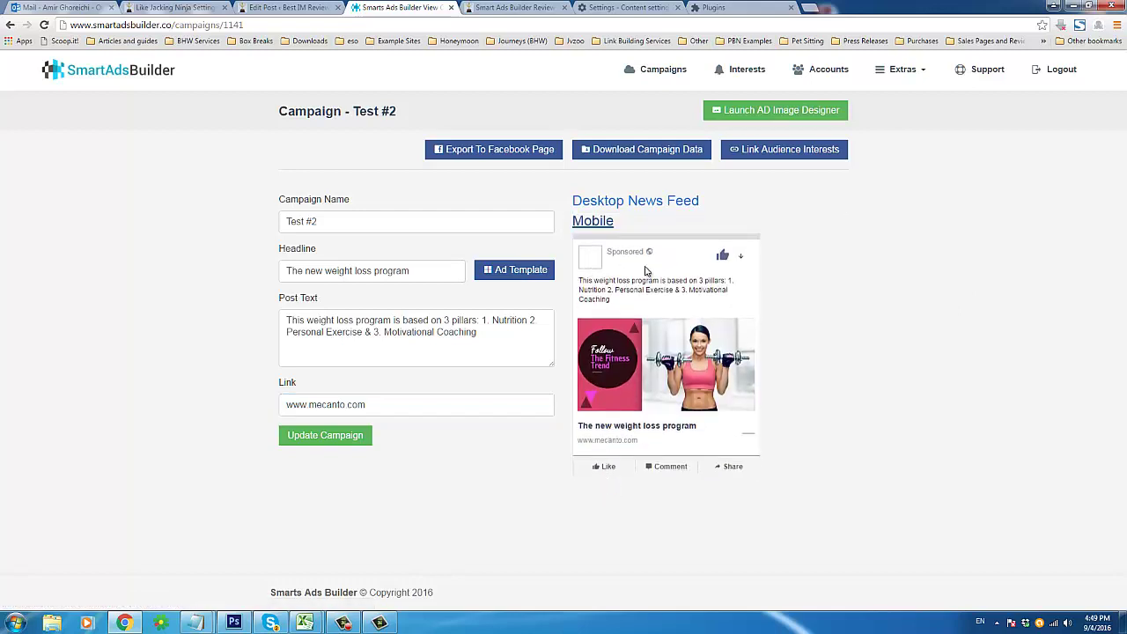
pyautogui.click(604, 206)
pyautogui.click(598, 504)
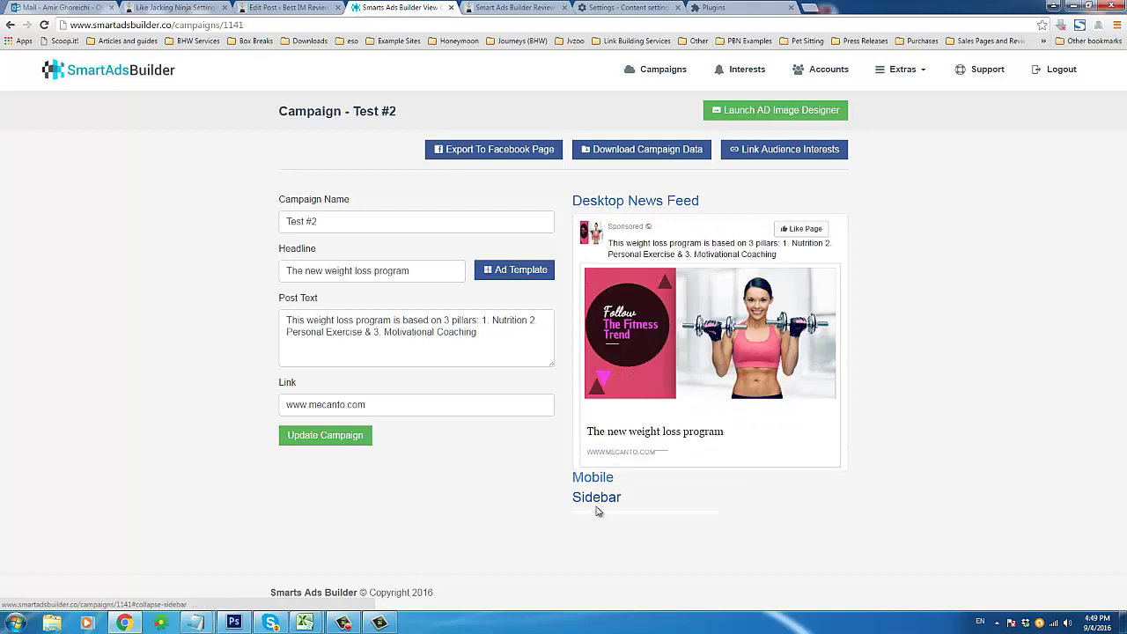
pyautogui.click(639, 205)
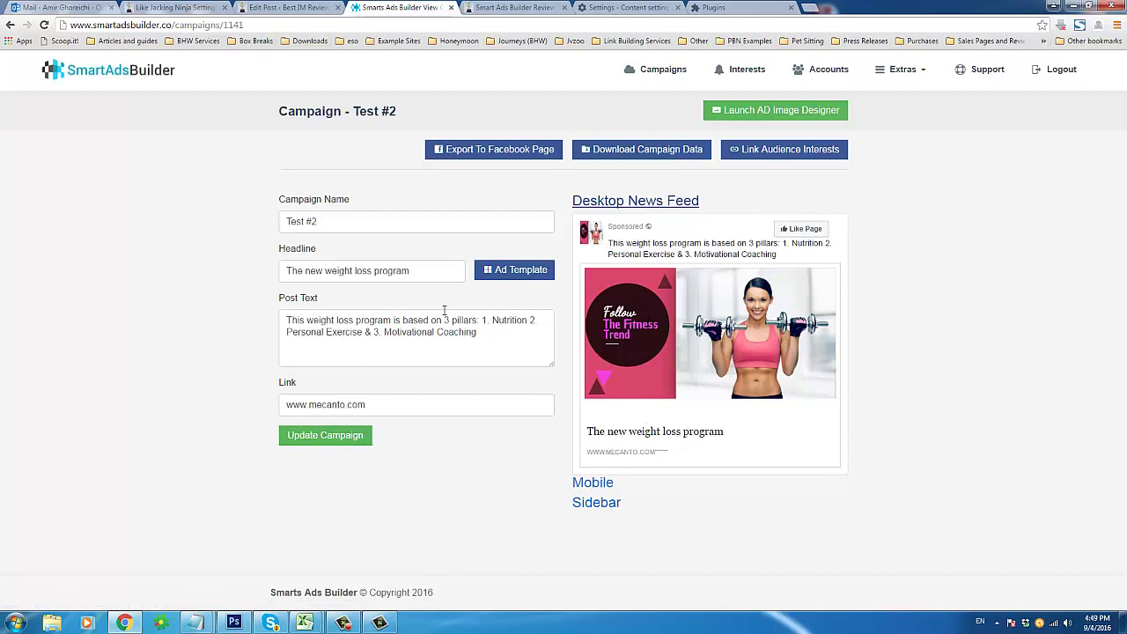
# Step: Save the Test #2 campaign with Update Campaign
pyautogui.click(343, 439)
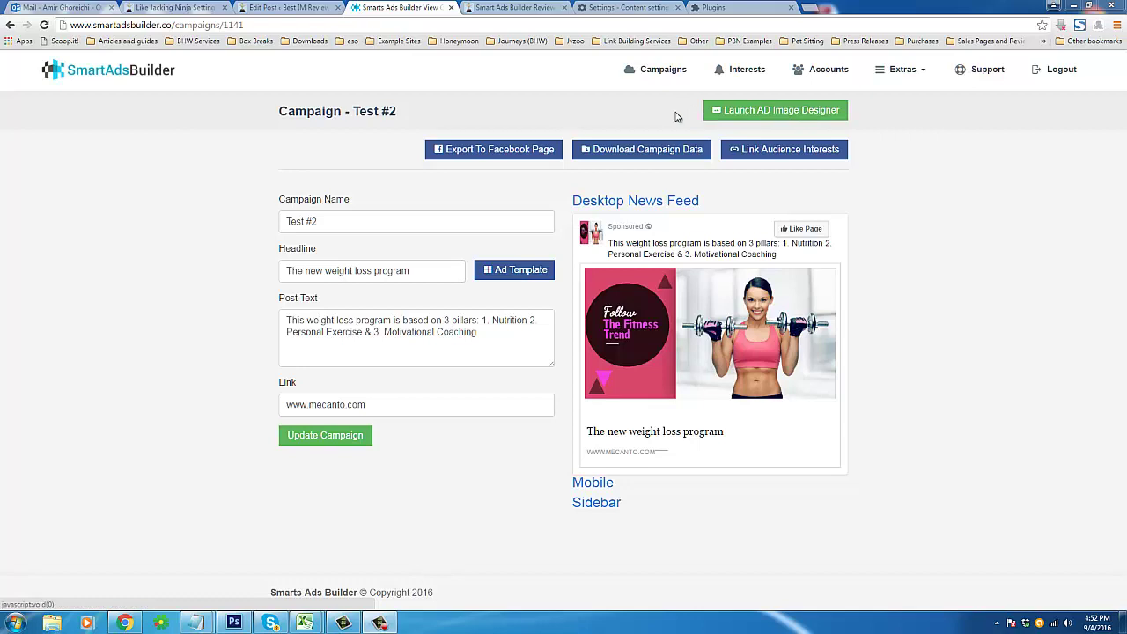
# Step: In the AD Image Designer, change the 'Follow' text line on the ad image to 'Visit'
pyautogui.click(727, 115)
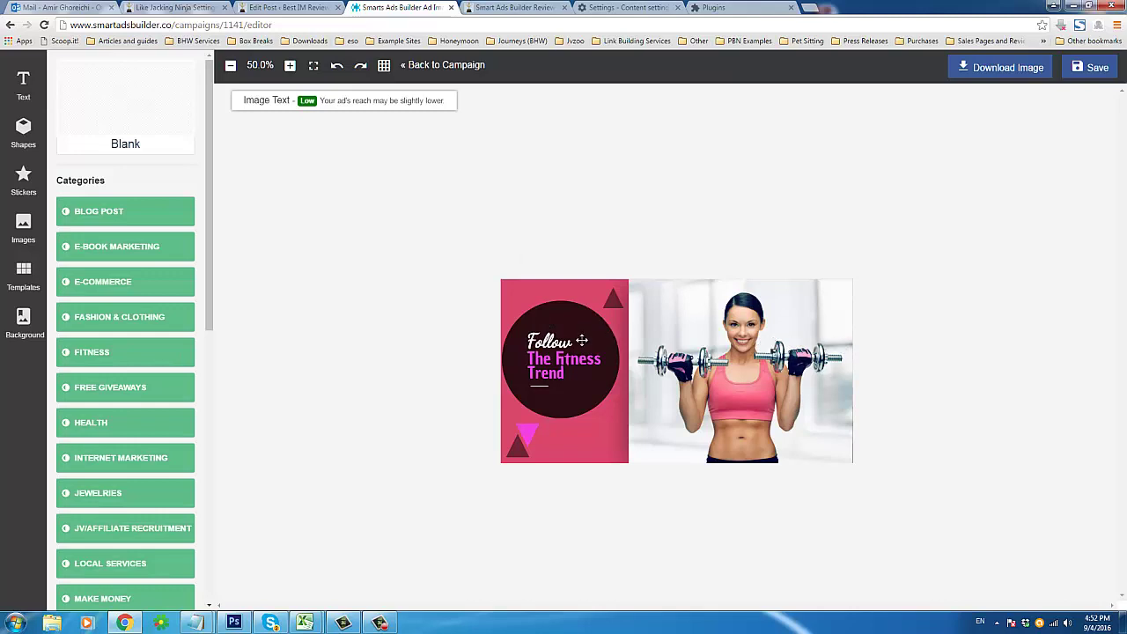
pyautogui.click(745, 333)
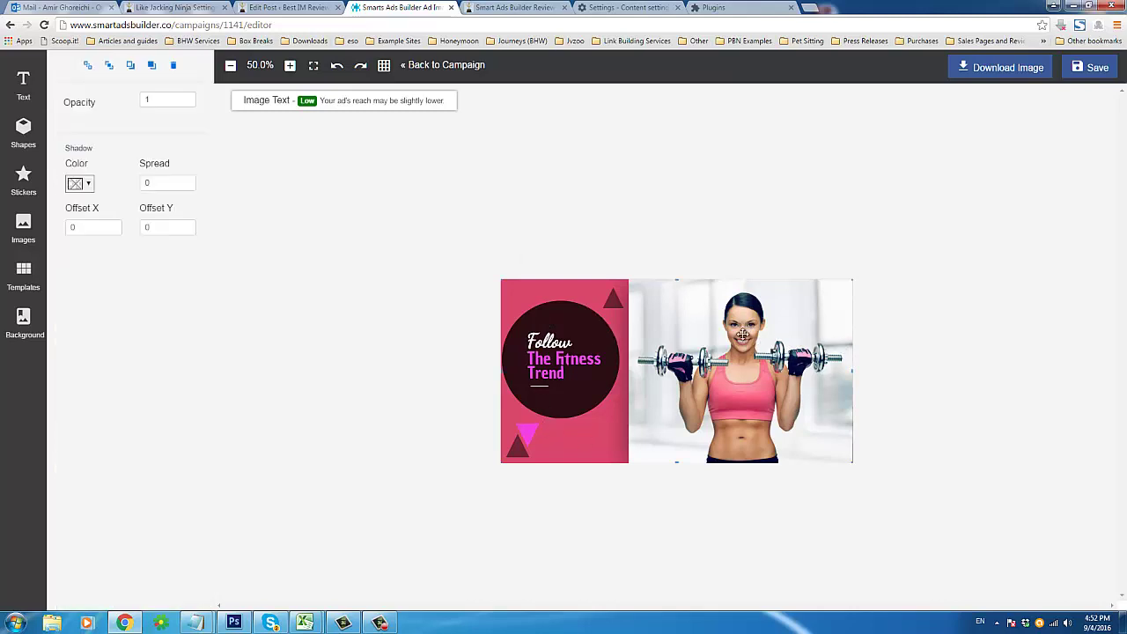
pyautogui.click(542, 340)
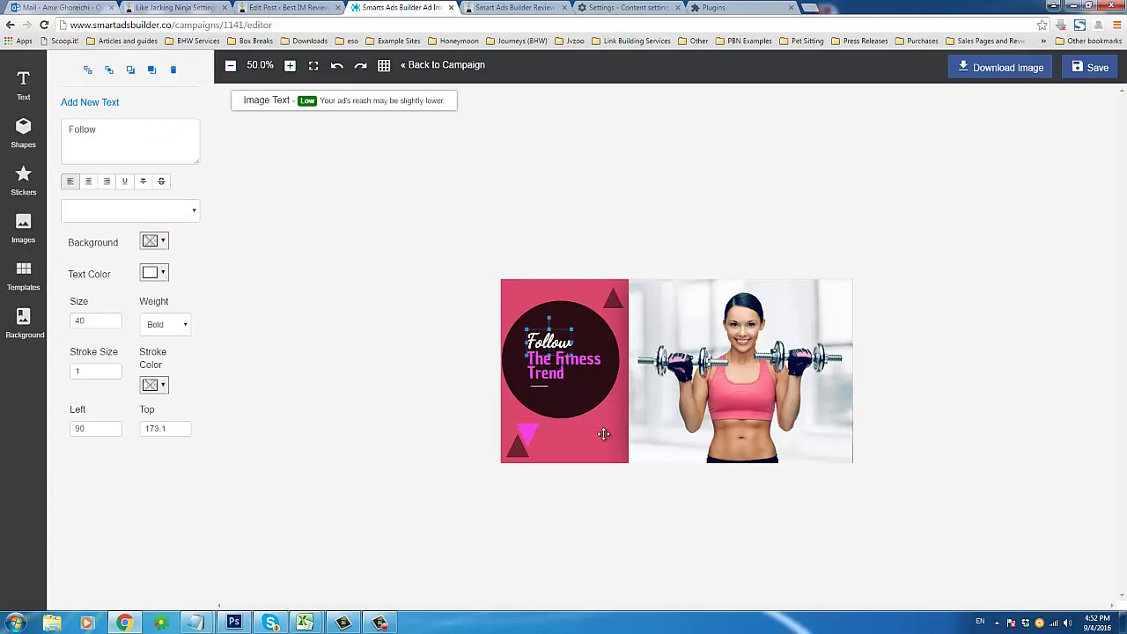
pyautogui.click(548, 361)
pyautogui.click(548, 342)
pyautogui.click(143, 142)
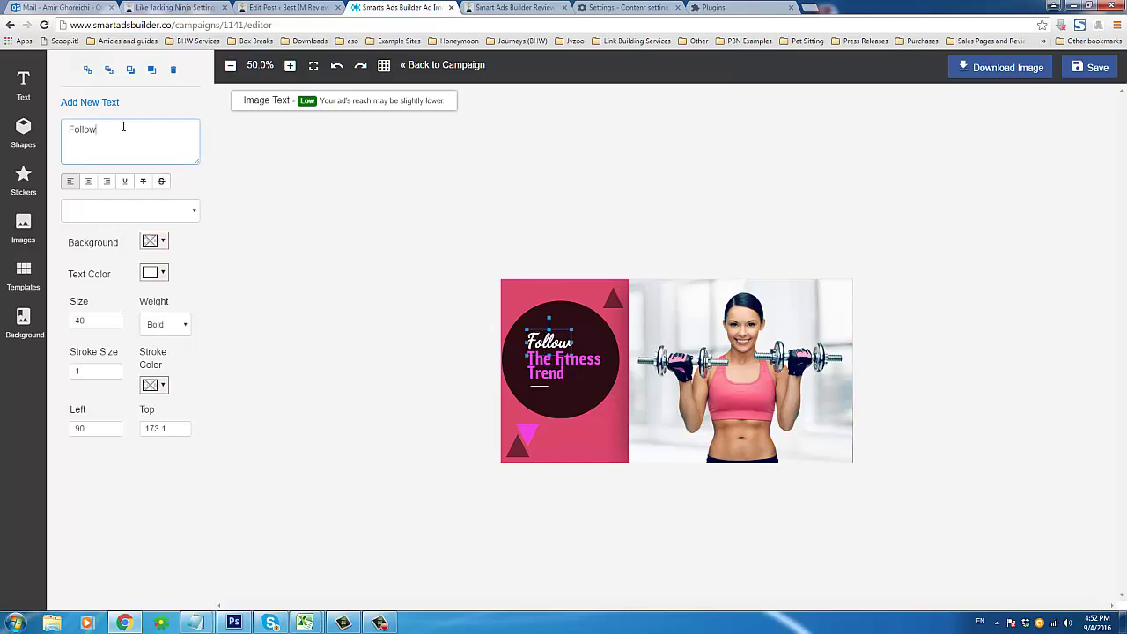
pyautogui.click(712, 184)
pyautogui.doubleClick(123, 149)
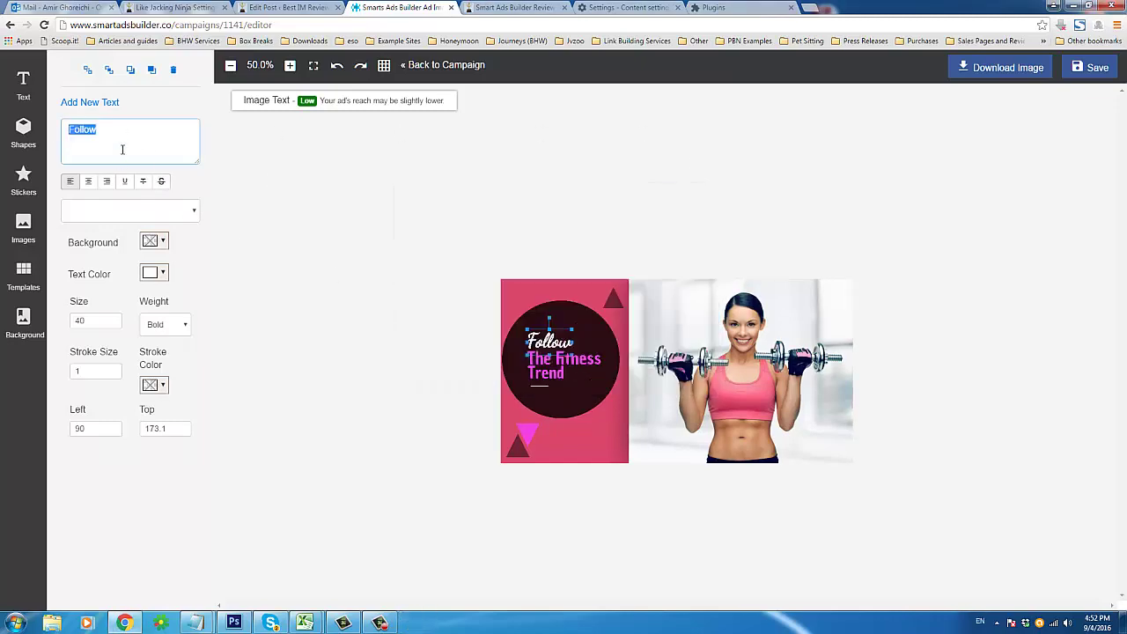
pyautogui.click(120, 139)
pyautogui.doubleClick(120, 137)
pyautogui.write('Visit')
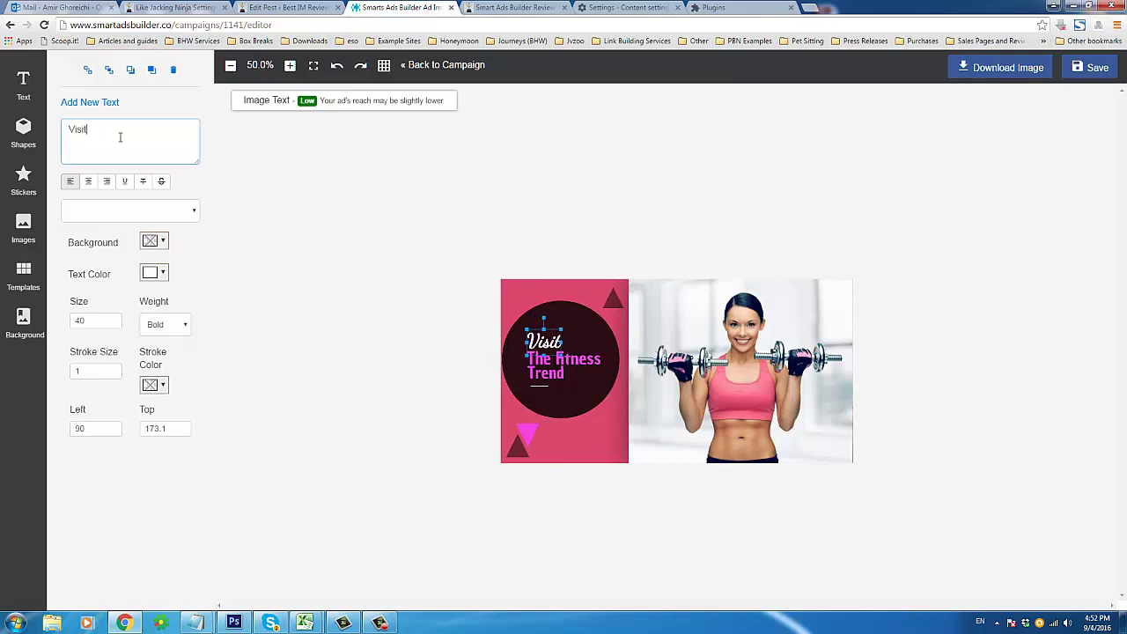
# Step: Replace the 'The Fitness' text line with 'Fitness'
pyautogui.click(557, 359)
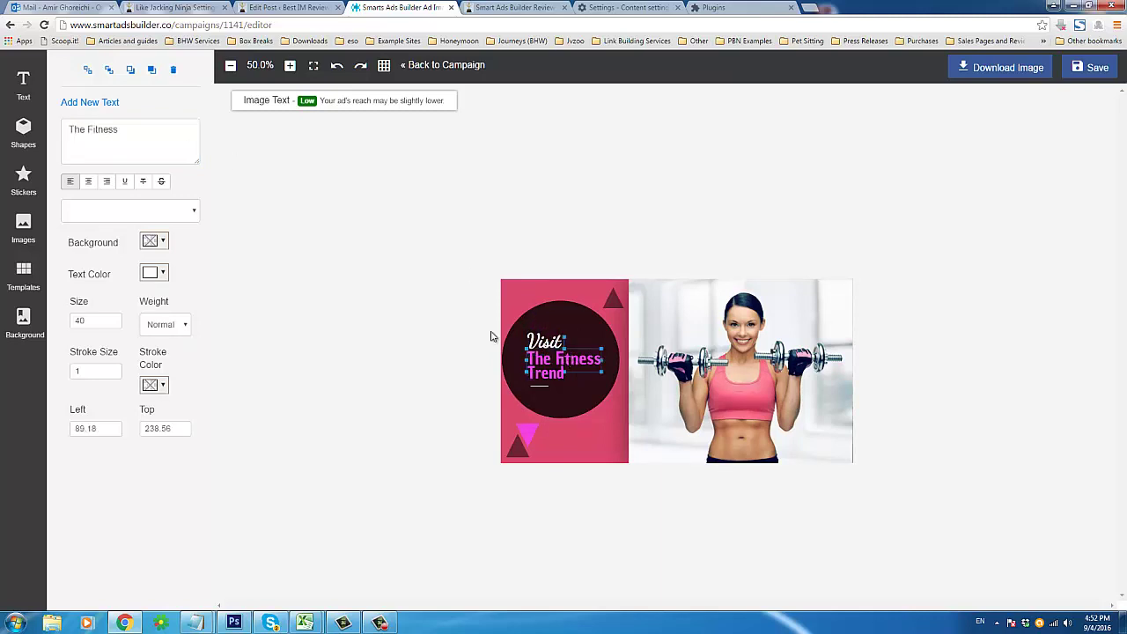
pyautogui.hotkey('ctrl', 'shift', 'Left')
pyautogui.hotkey('ctrl', 'shift', 'Left')
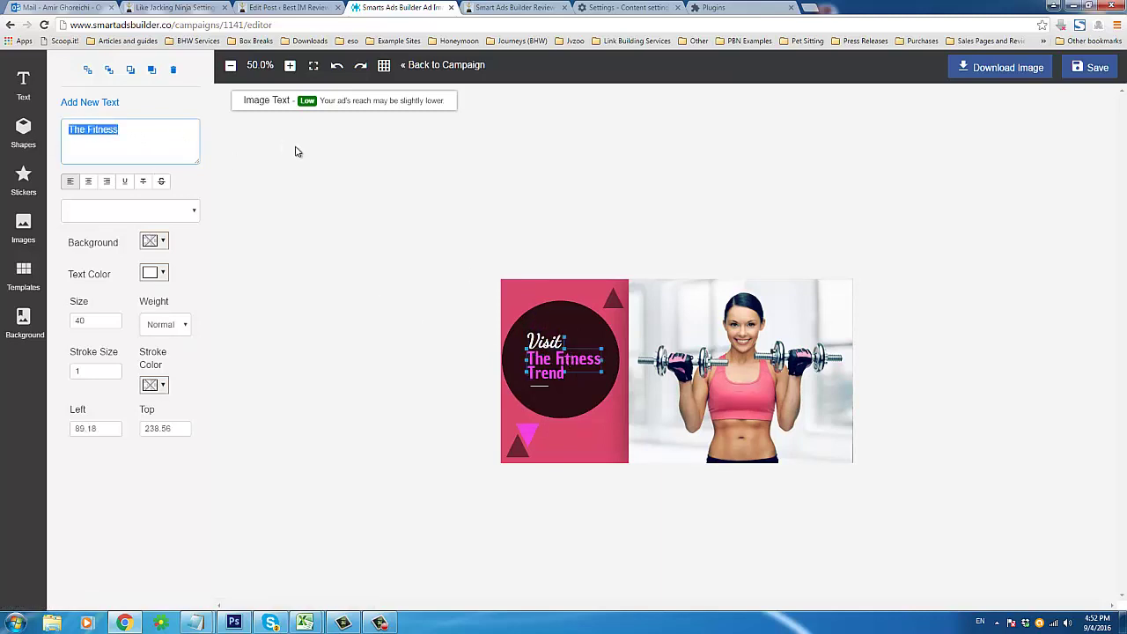
pyautogui.doubleClick(106, 128)
pyautogui.hotkey('ctrl', 'a')
pyautogui.doubleClick(75, 130)
pyautogui.hotkey('ctrl', 'a')
pyautogui.click(113, 141)
pyautogui.doubleClick(113, 141)
pyautogui.hotkey('ctrl', 'a')
pyautogui.click(83, 138)
pyautogui.doubleClick(83, 138)
pyautogui.hotkey('ctrl', 'a')
pyautogui.write('Fitness')
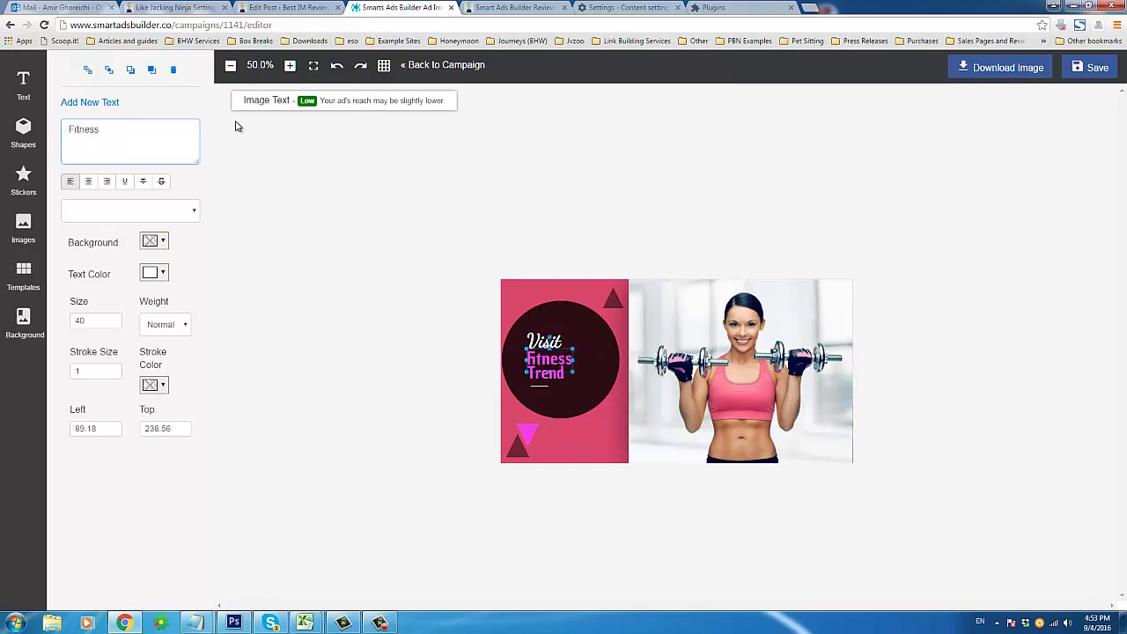
# Step: Replace the 'Trend' text line with 'Fantatics'
pyautogui.click(553, 375)
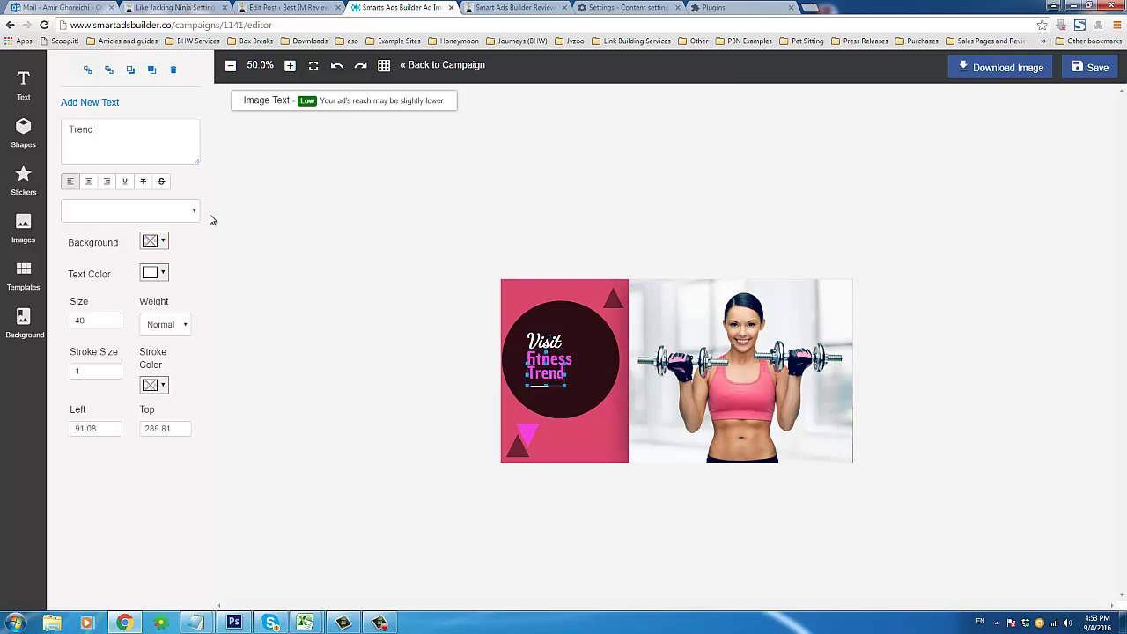
pyautogui.tripleClick(123, 144)
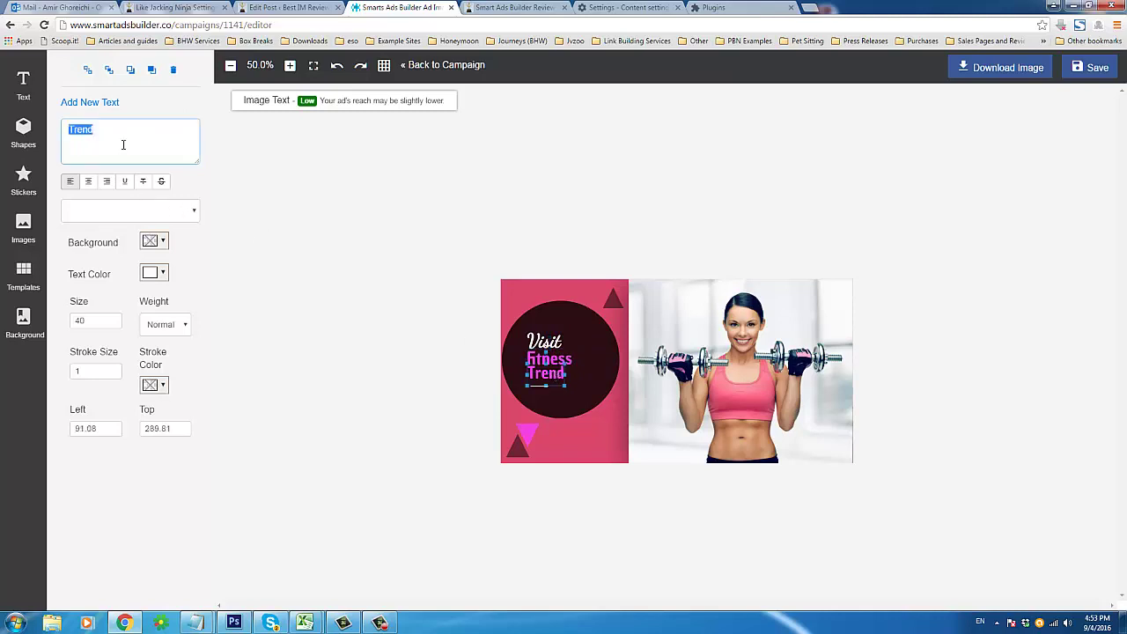
pyautogui.write('Fant')
pyautogui.write('atics')
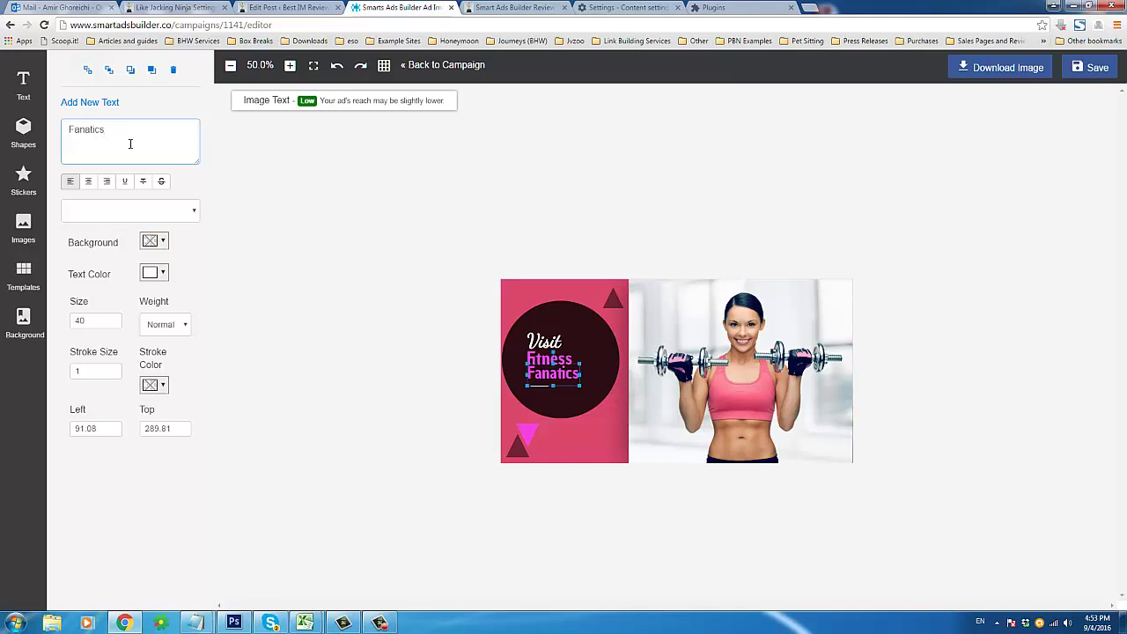
# Step: Delete the fitness photo and pink panel to reveal the wheat-field background, then show Background choices
pyautogui.click(583, 338)
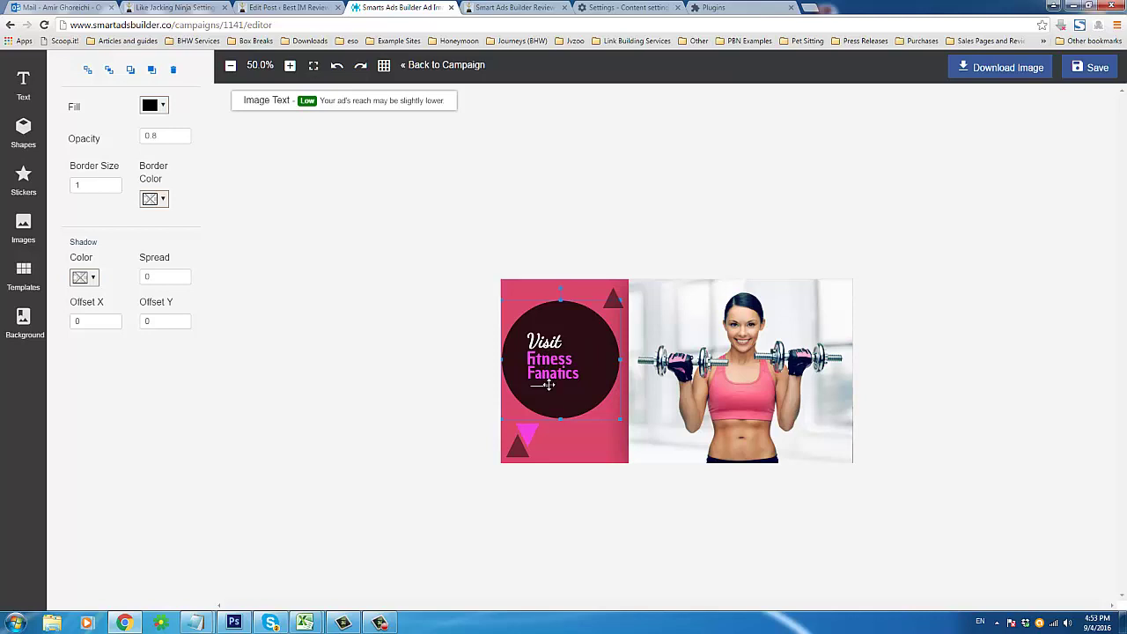
pyautogui.click(612, 301)
pyautogui.click(516, 451)
pyautogui.click(516, 451)
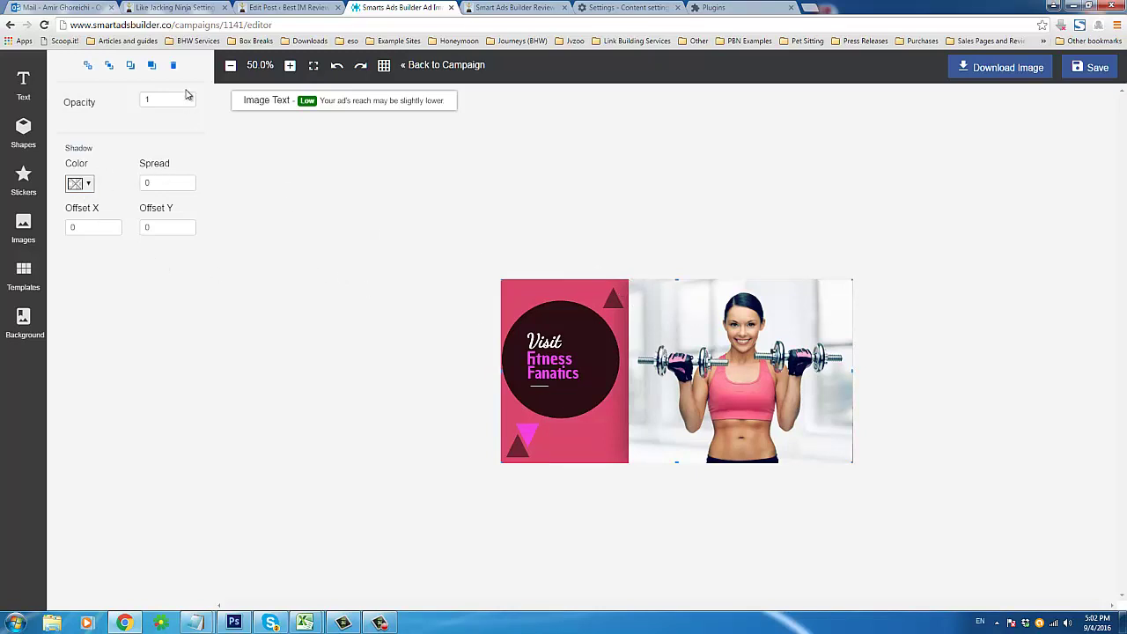
pyautogui.click(173, 67)
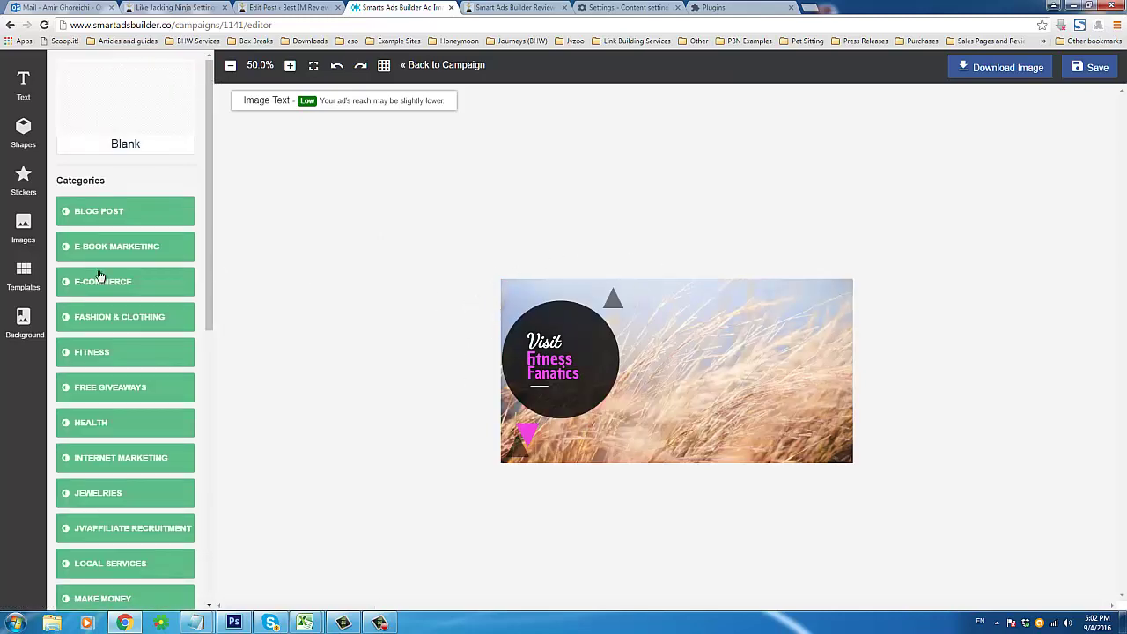
pyautogui.click(24, 319)
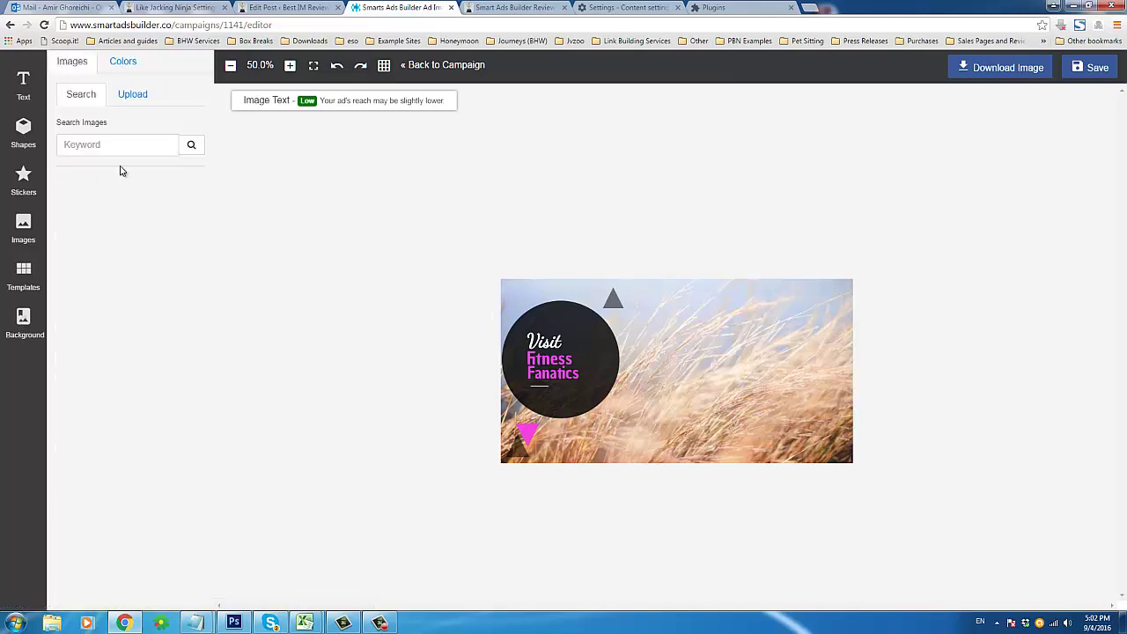